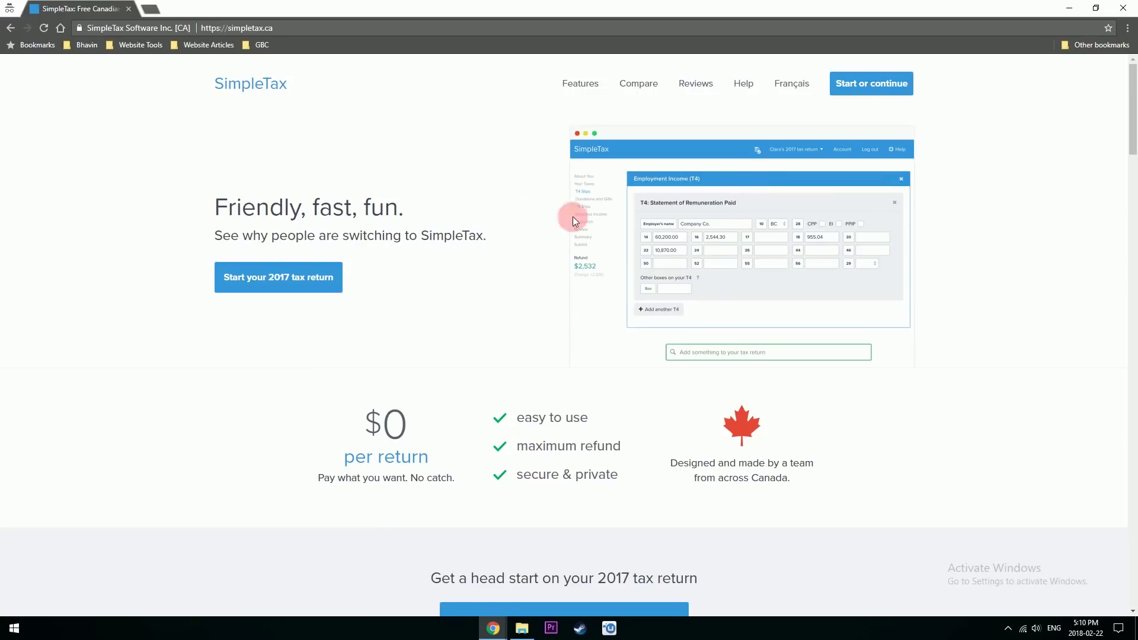
# - Open the SimpleTax 2017 tax return from the SimpleTax site with 'Start or continue'
pyautogui.click(869, 87)
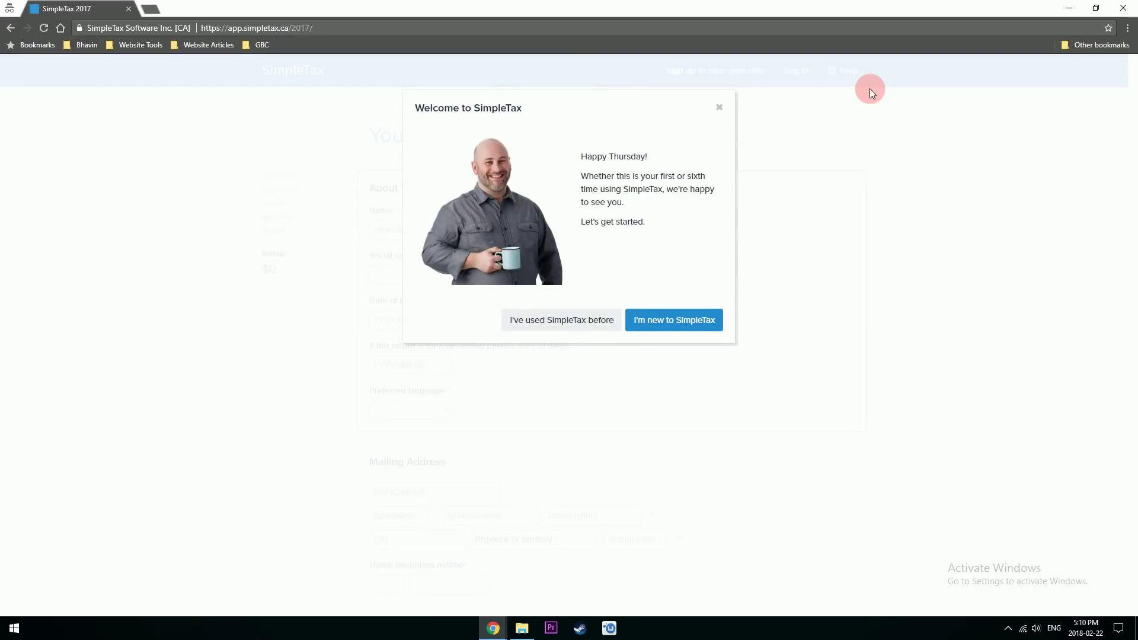
# - Start as a new user, enter the taxpayer's first and last name, and clear the rejected SIN
pyautogui.click(673, 320)
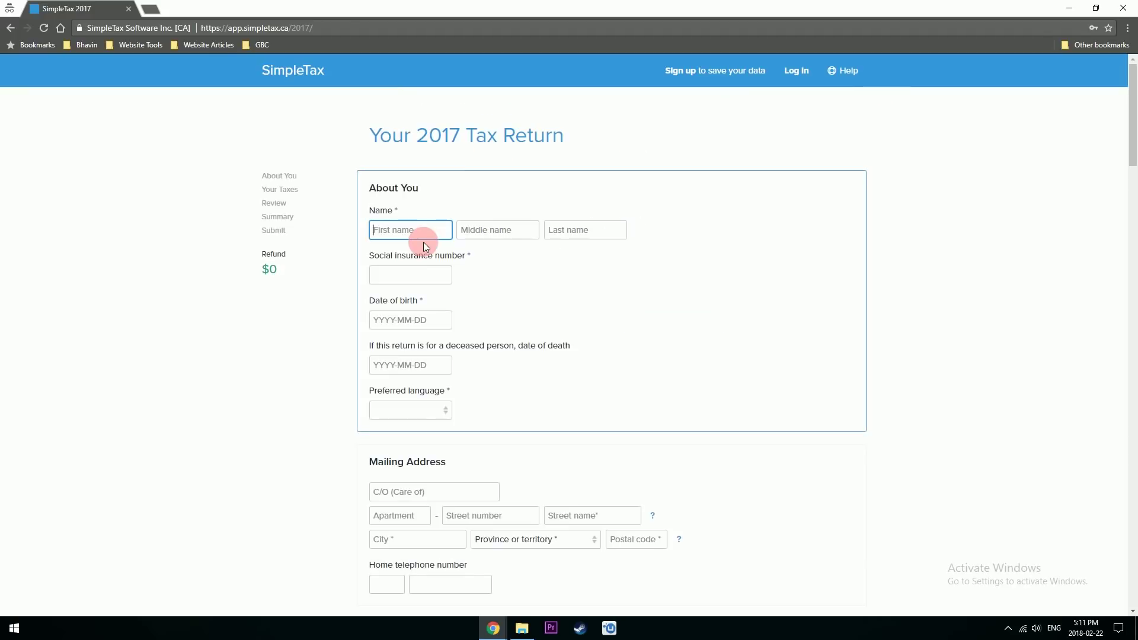
pyautogui.write('Bhavin')
pyautogui.press('Tab')
pyautogui.press('Tab')
pyautogui.write('Merchan')
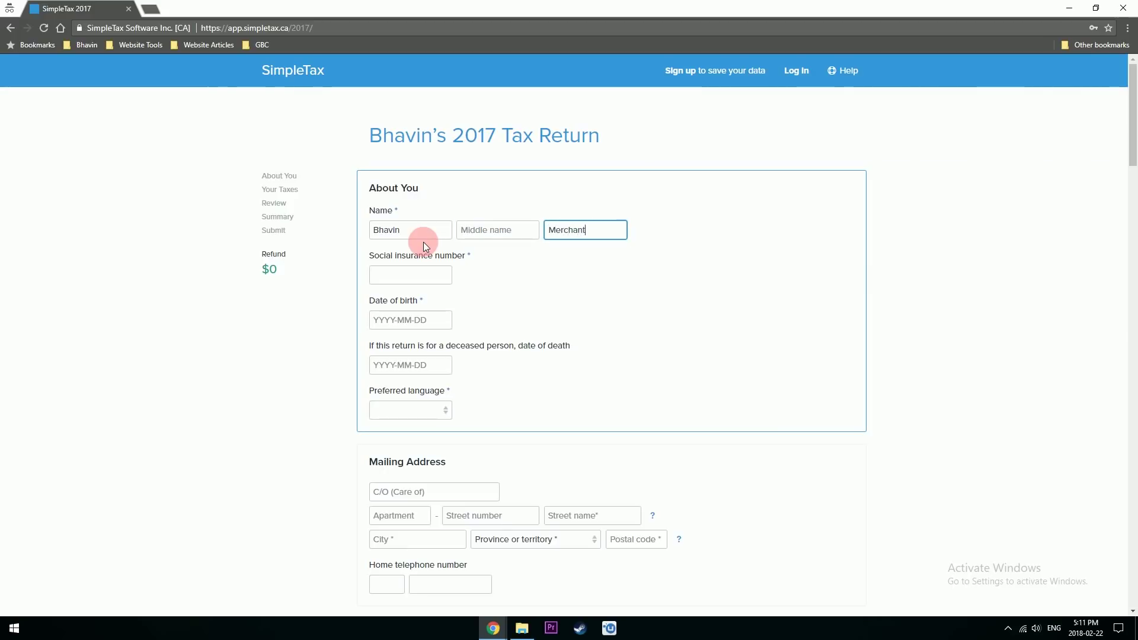
pyautogui.write('t')
pyautogui.press('Tab')
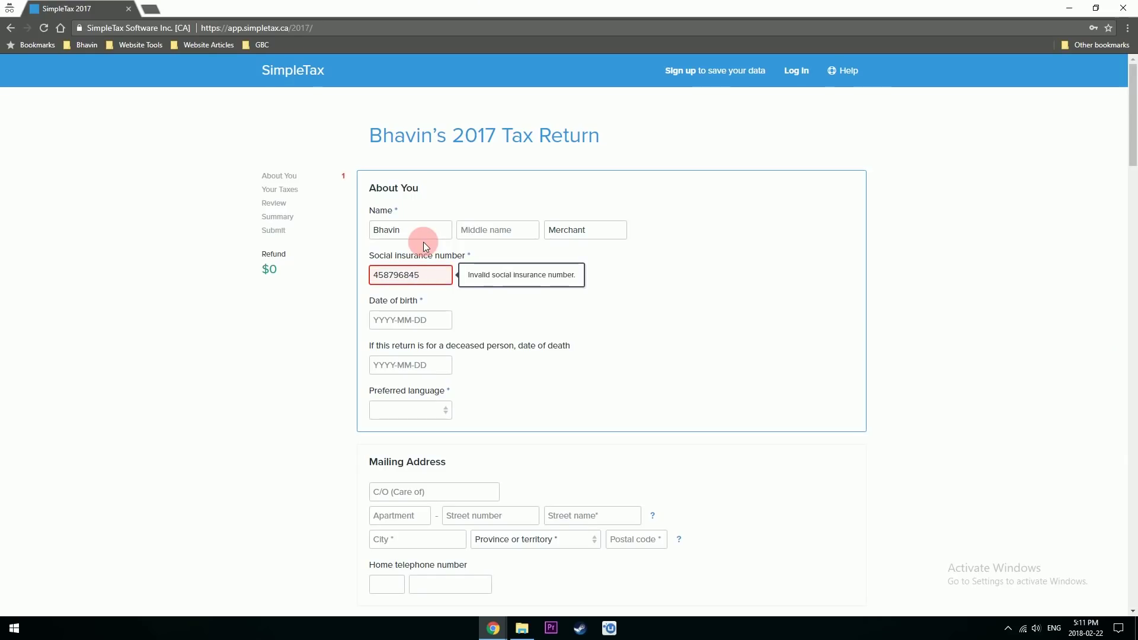
pyautogui.click(437, 282)
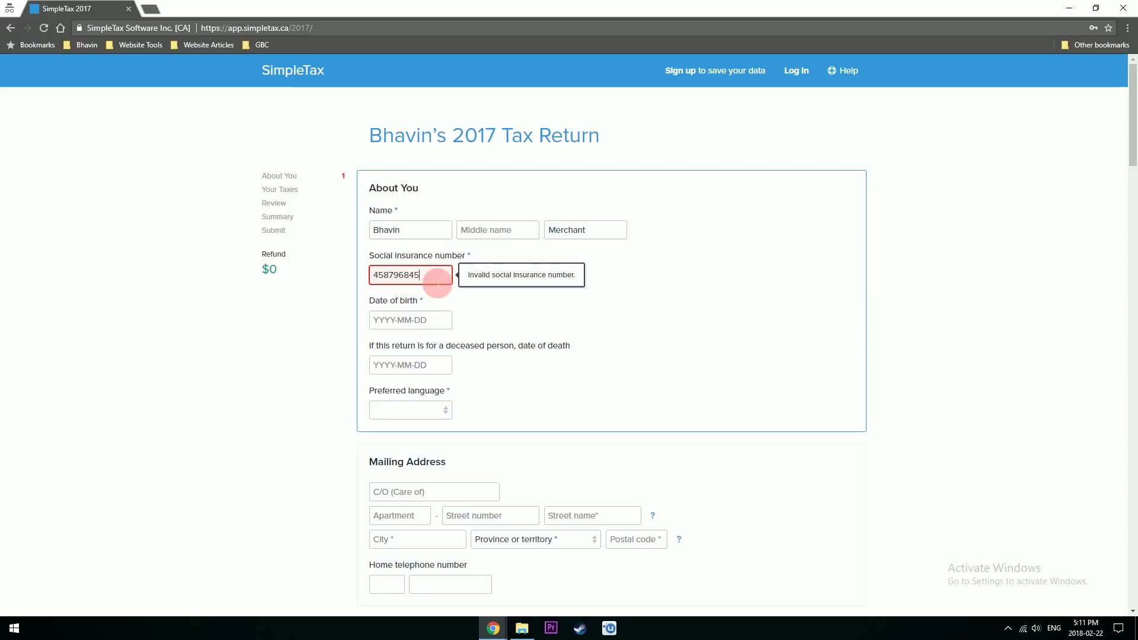
pyautogui.press('BackSpace')
pyautogui.press('BackSpace')
pyautogui.press('BackSpace')
pyautogui.press('BackSpace')
pyautogui.press('BackSpace')
pyautogui.press('BackSpace')
pyautogui.press('BackSpace')
pyautogui.press('BackSpace')
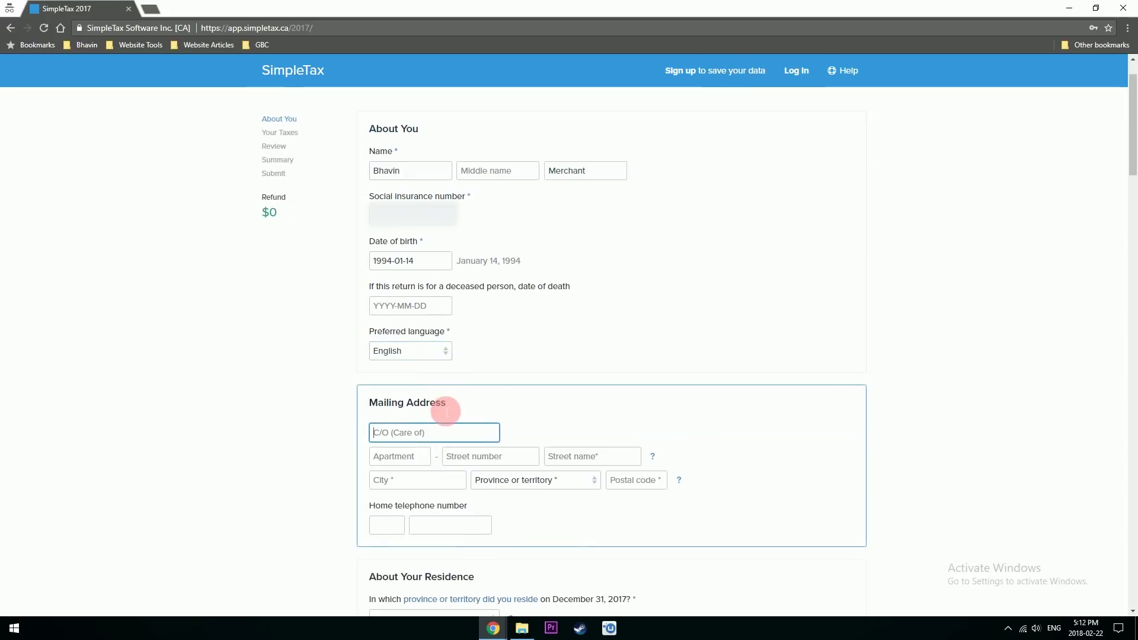
# - Enter the mailing address care-of line, leaving the apartment field empty
pyautogui.write('Bhavin Merchant Vlogs')
pyautogui.press('Tab')
pyautogui.write('1')
pyautogui.press('Tab')
pyautogui.hotkey('shift', 'Tab')
pyautogui.press('BackSpace')
pyautogui.press('Tab')
# - Fill in the street number and name, city, province Ontario and postal code
pyautogui.press('Tab')
pyautogui.press('Tab')
pyautogui.press('Tab')
pyautogui.press('Tab')
# - Enter the home telephone number with its area code
pyautogui.press('Tab')
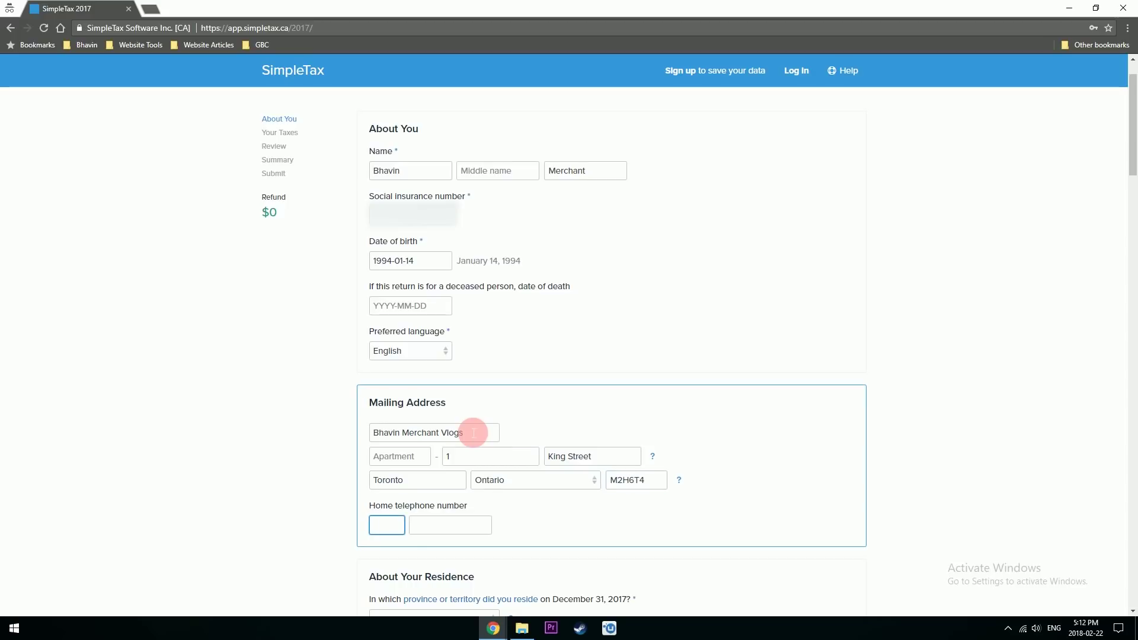
pyautogui.click(413, 528)
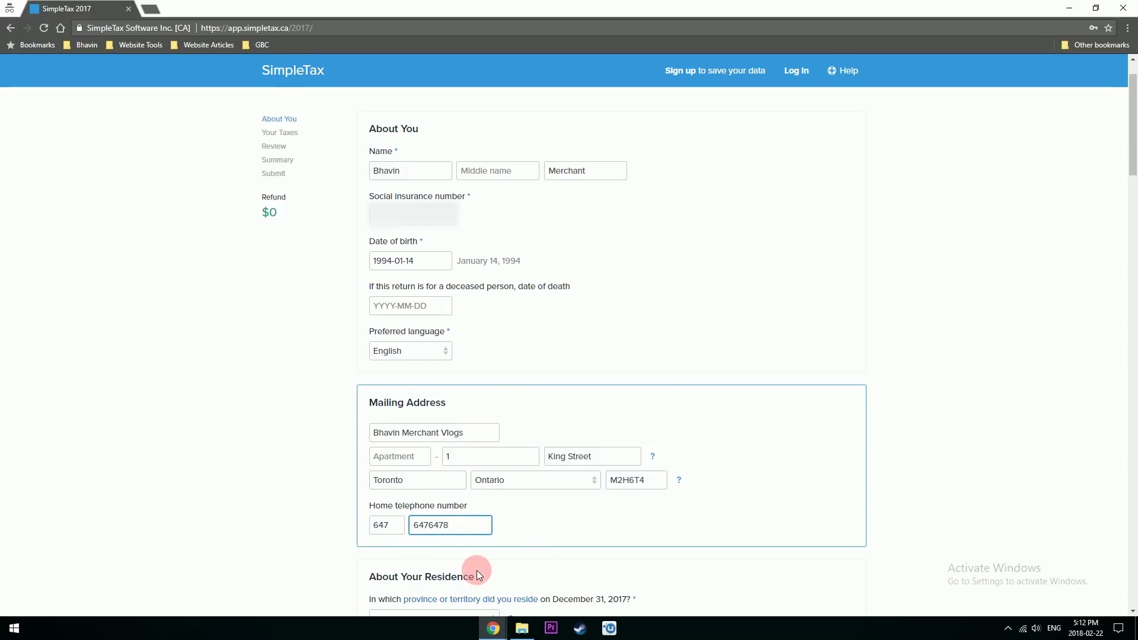
pyautogui.scroll(-6, 476, 570)
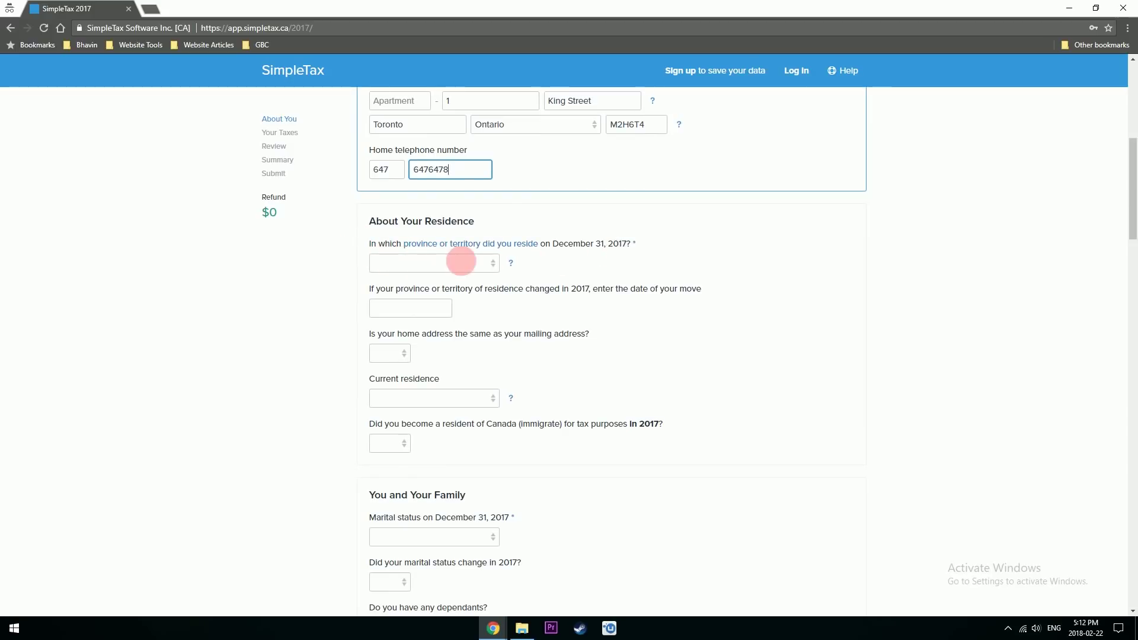
# - Answer residence questions: Ontario, no move date, same home address, currently Ontario, not immigrated in 2017
pyautogui.click(493, 263)
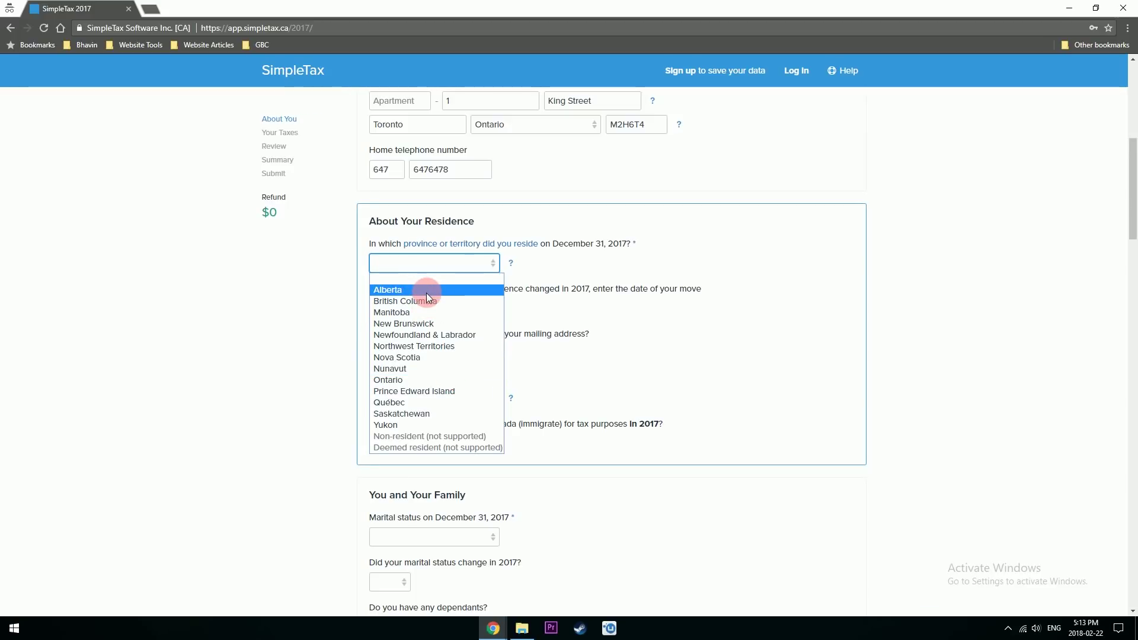
pyautogui.click(388, 379)
pyautogui.click(420, 309)
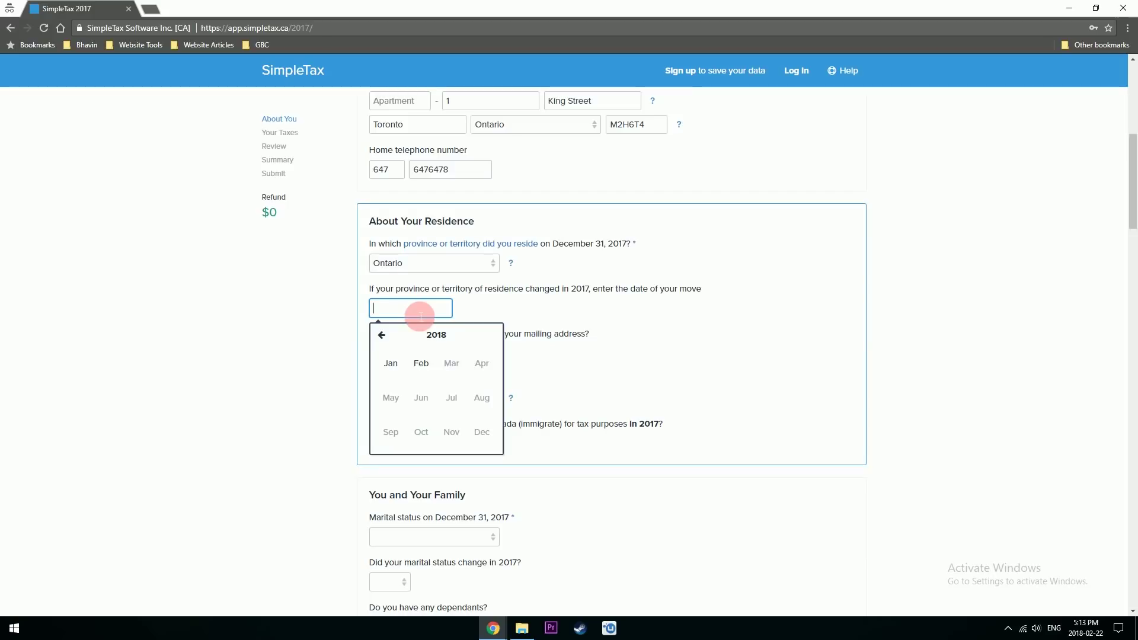
pyautogui.press('Tab')
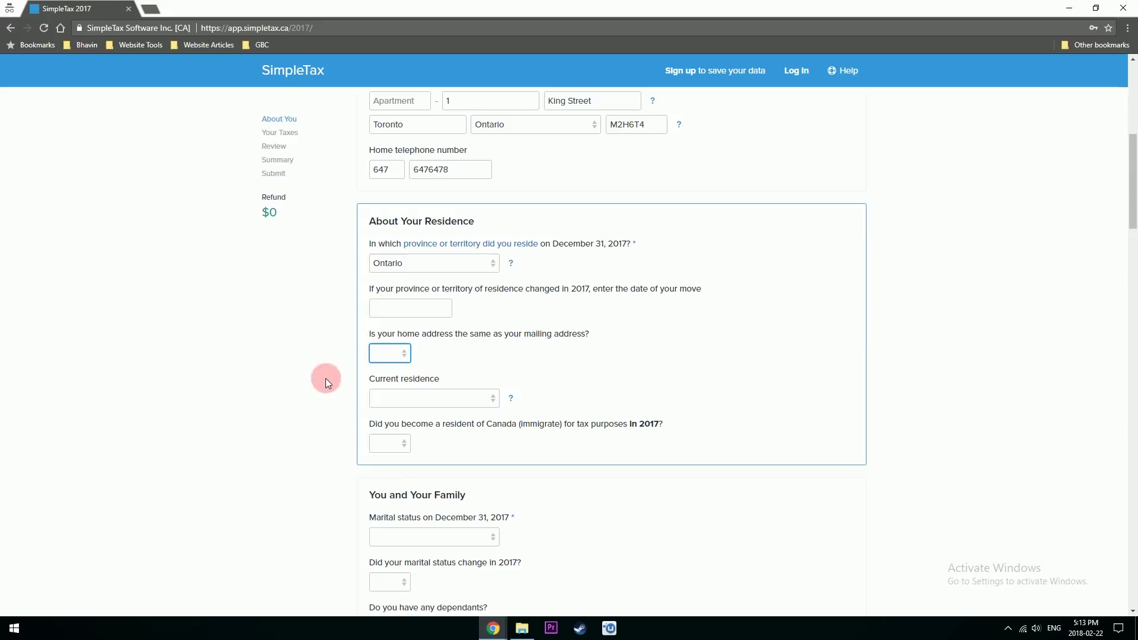
pyautogui.click(388, 353)
pyautogui.click(392, 378)
pyautogui.click(479, 398)
pyautogui.click(399, 515)
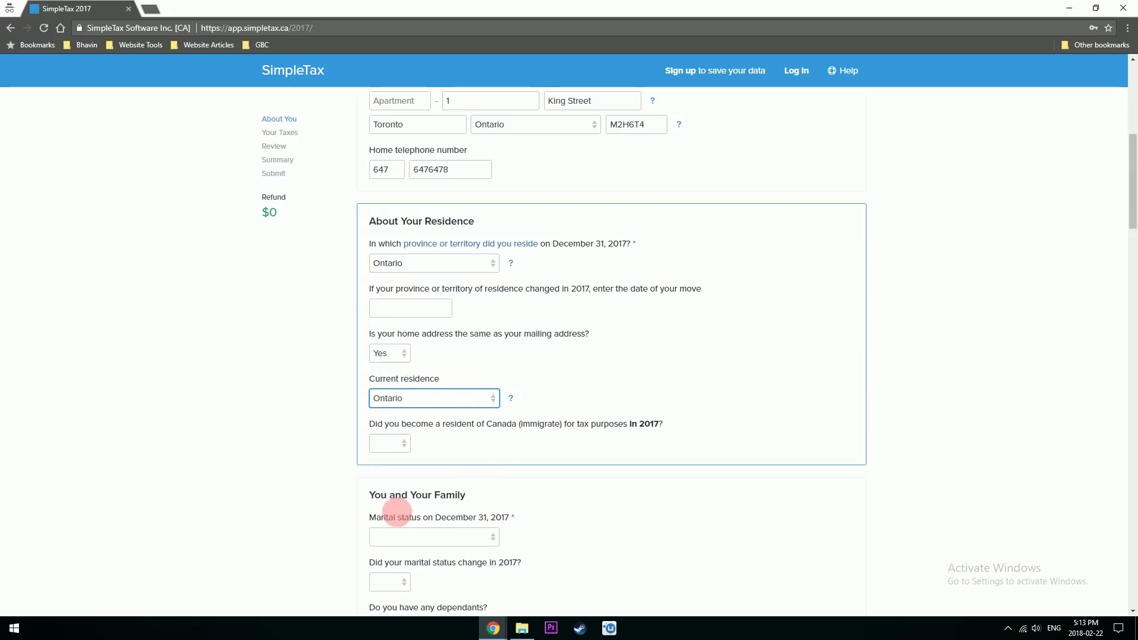
pyautogui.click(389, 443)
pyautogui.click(389, 481)
pyautogui.scroll(-4, 437, 304)
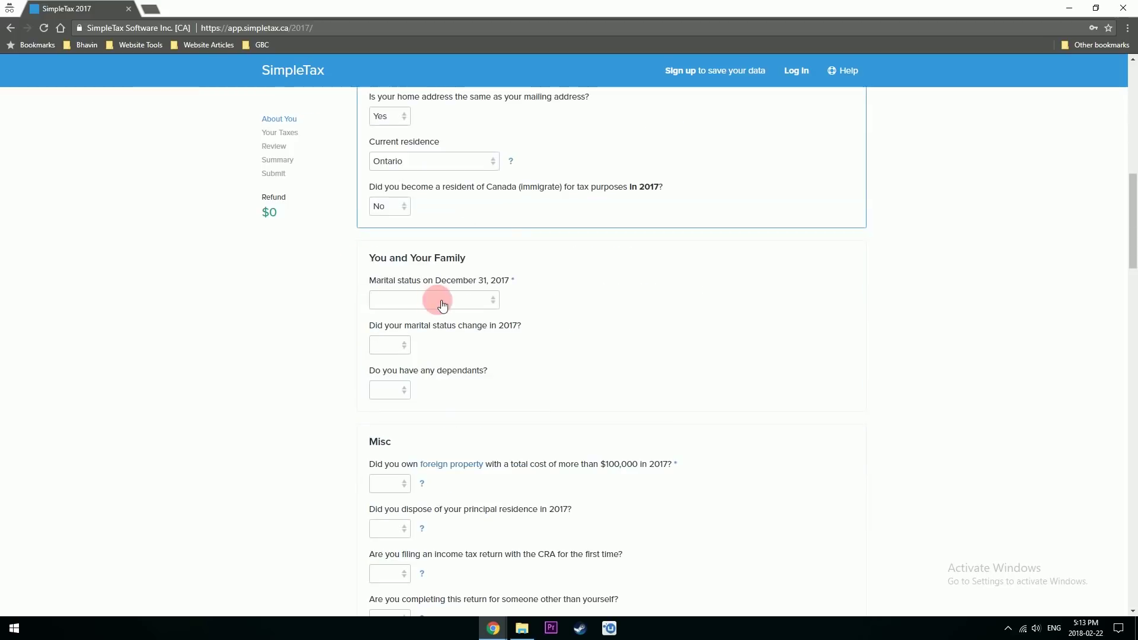
# - Choose Single for marital status, No for a 2017 status change, and No for dependants
pyautogui.click(497, 307)
pyautogui.click(395, 386)
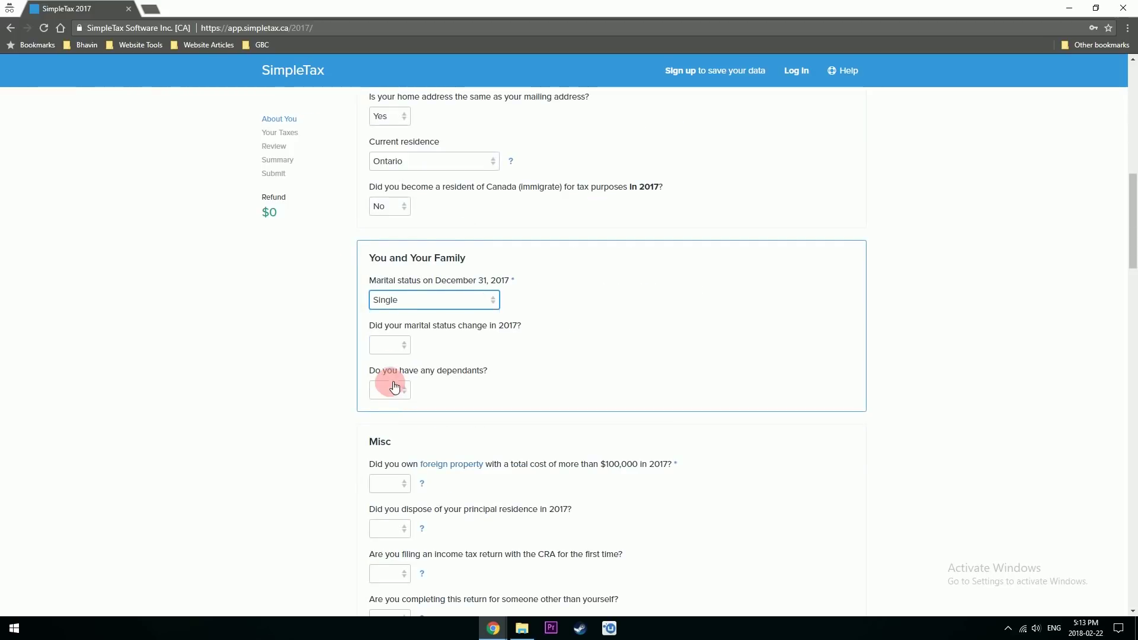
pyautogui.click(405, 346)
pyautogui.click(394, 387)
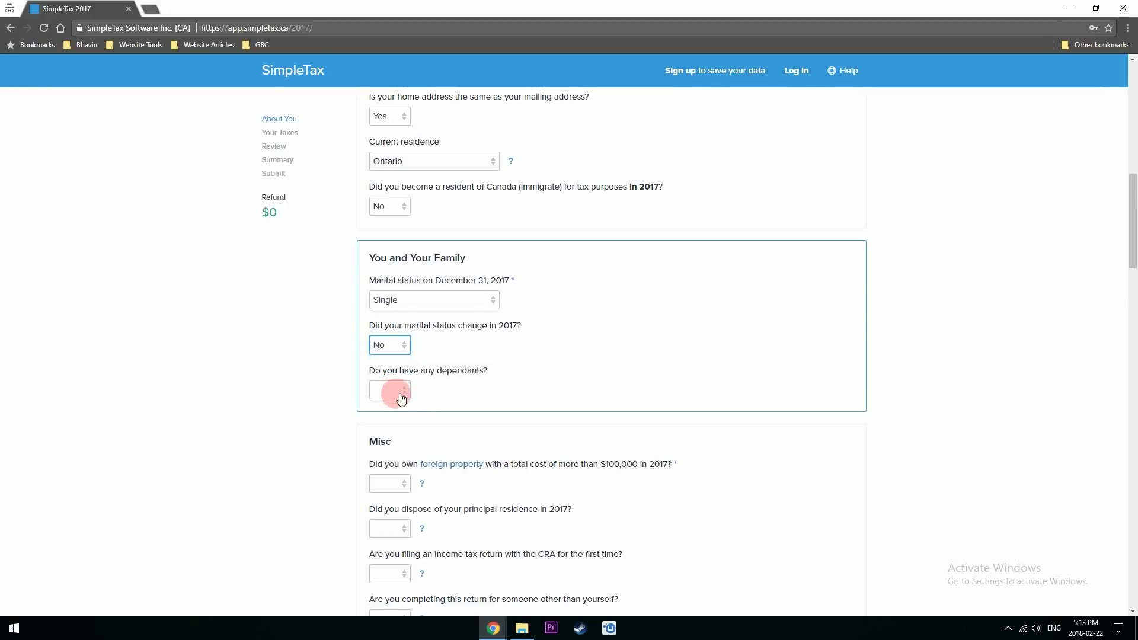
pyautogui.click(401, 391)
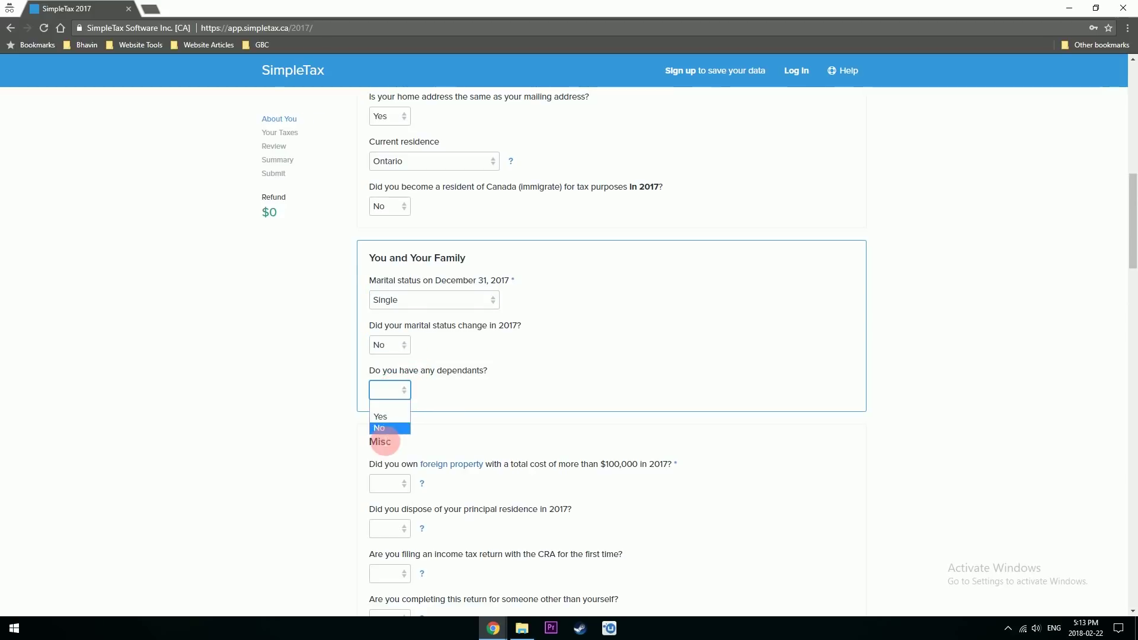
pyautogui.click(380, 428)
pyautogui.scroll(-4, 379, 429)
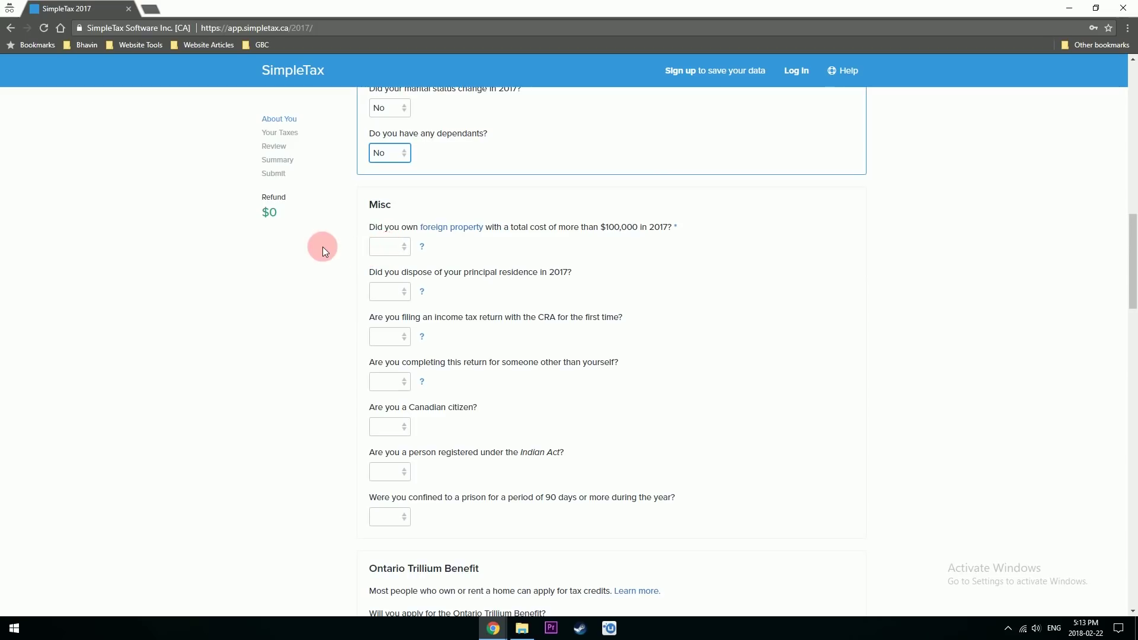
# - Answer No to foreign property, principal residence sale, first-time filing, filing for someone else, and citizenship
pyautogui.click(394, 246)
pyautogui.click(384, 285)
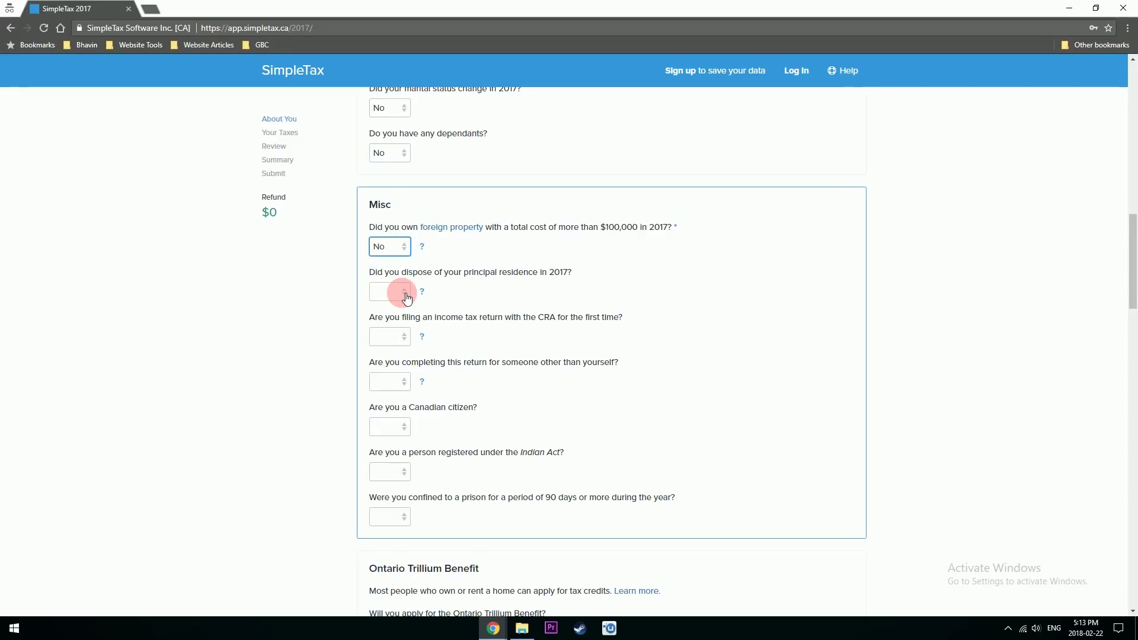
pyautogui.click(405, 295)
pyautogui.click(402, 329)
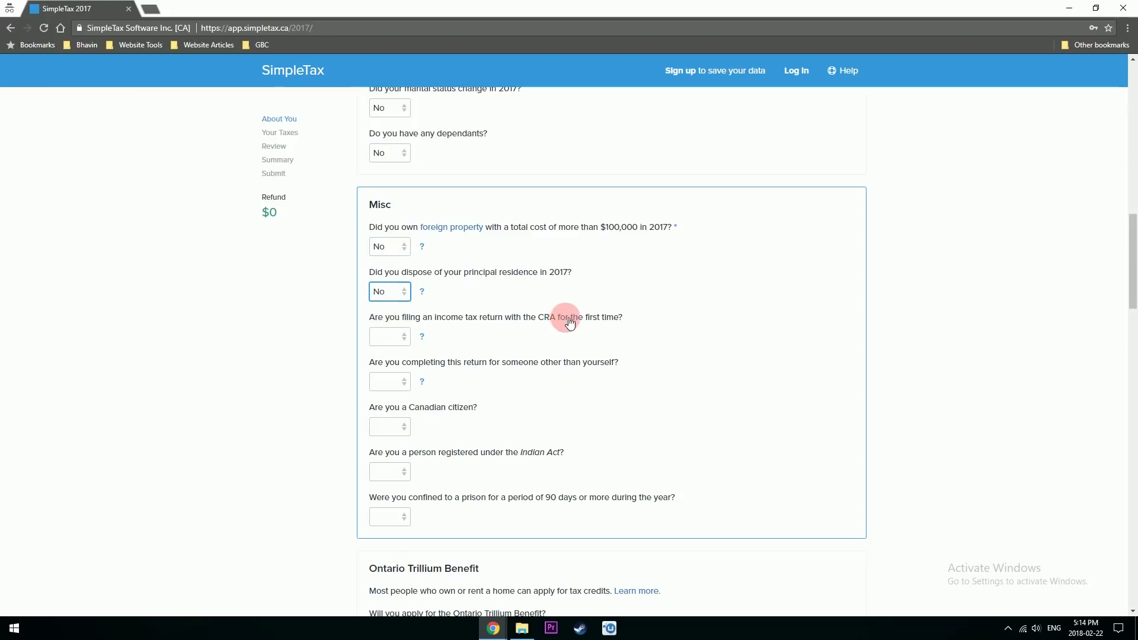
pyautogui.click(406, 337)
pyautogui.click(382, 375)
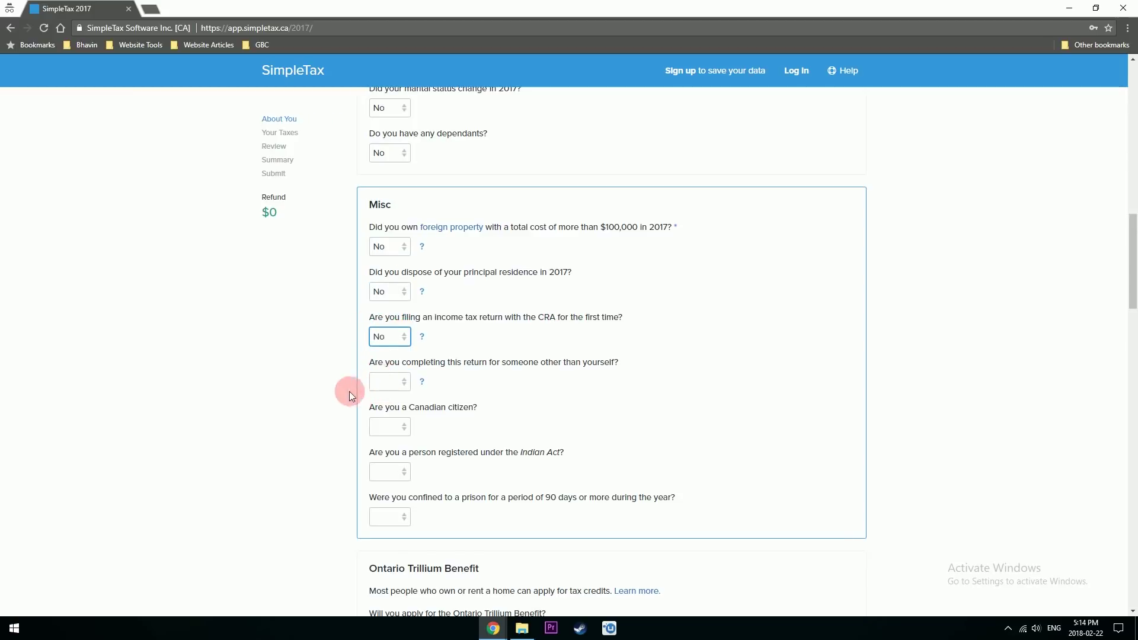
pyautogui.click(403, 388)
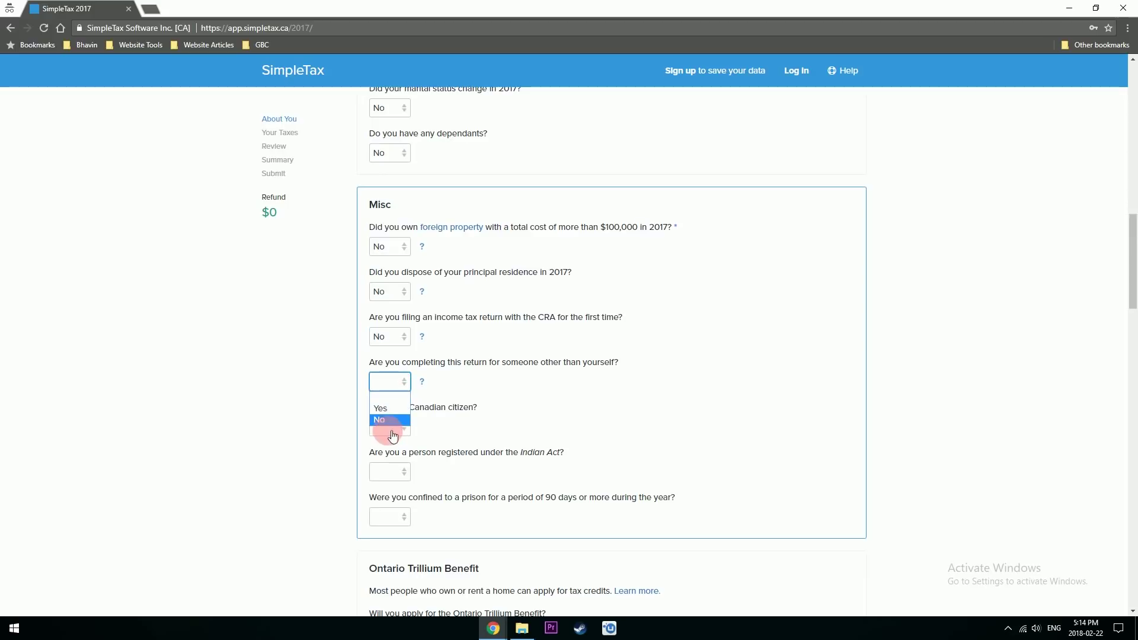
pyautogui.click(383, 421)
pyautogui.click(397, 426)
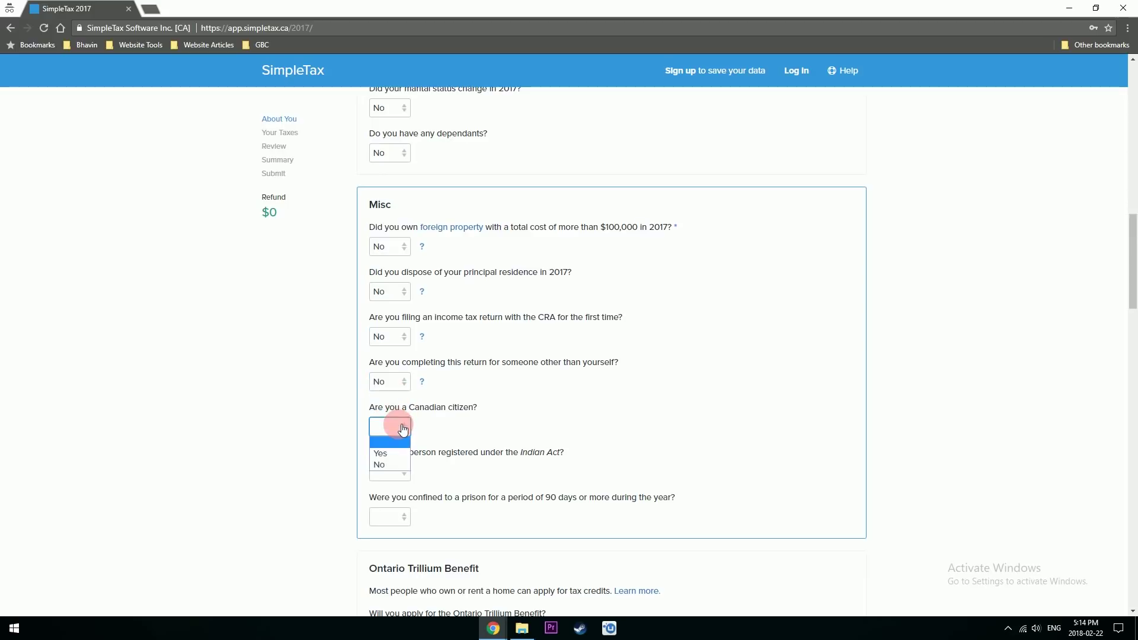
pyautogui.click(385, 464)
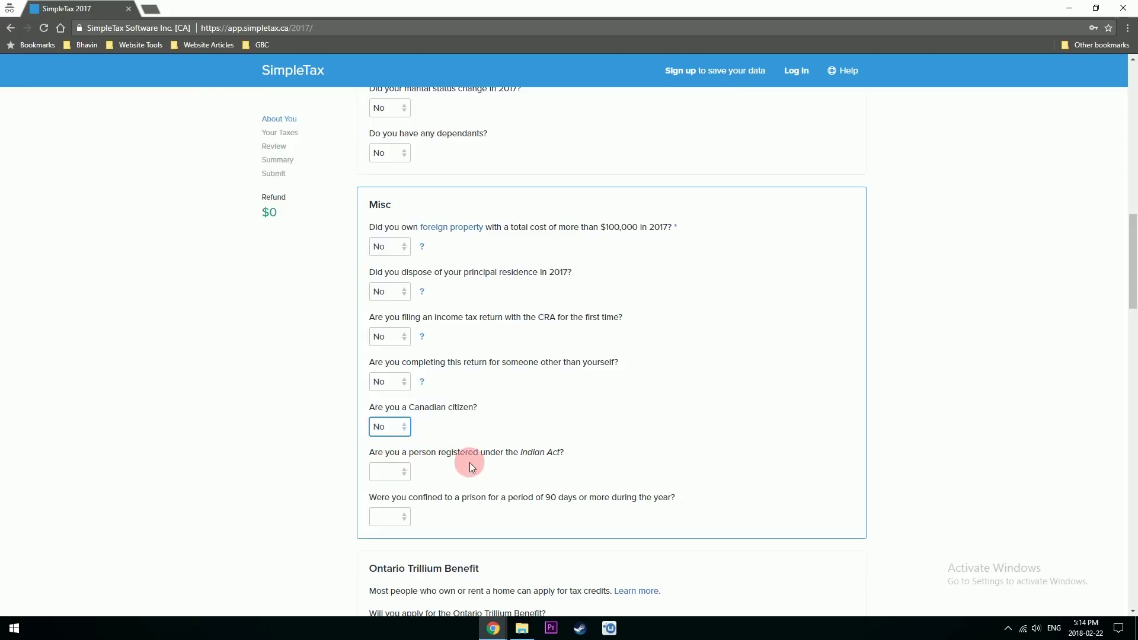
# - Answer No to Indian Act registration and prison confinement, and Yes to the Ontario Trillium Benefit
pyautogui.click(396, 472)
pyautogui.click(397, 492)
pyautogui.scroll(-3, 408, 350)
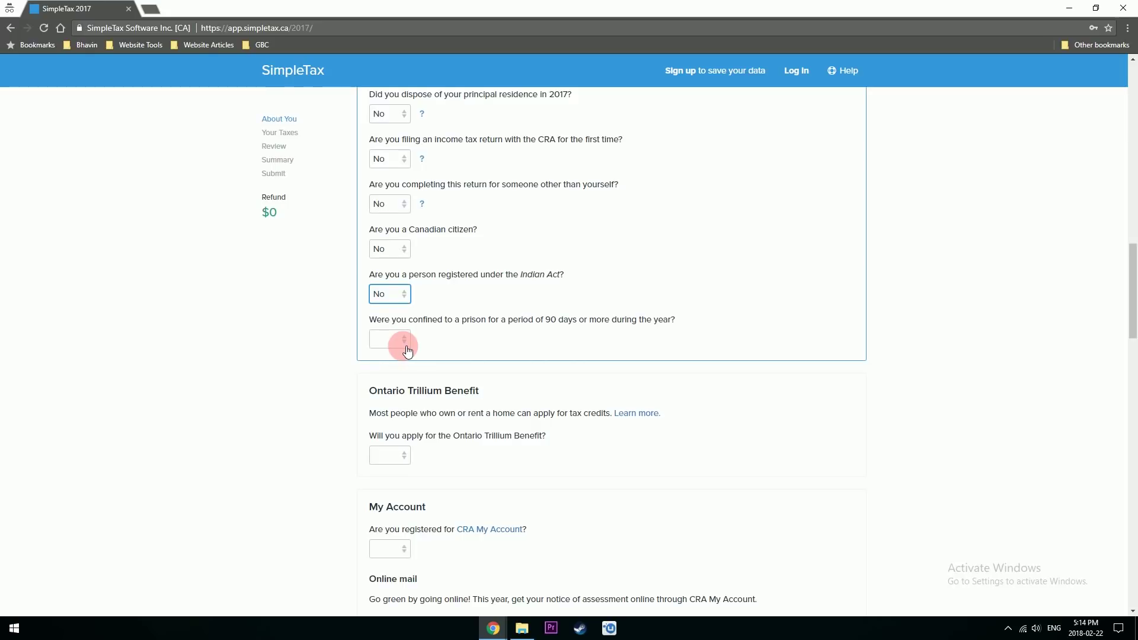
pyautogui.click(408, 350)
pyautogui.click(394, 375)
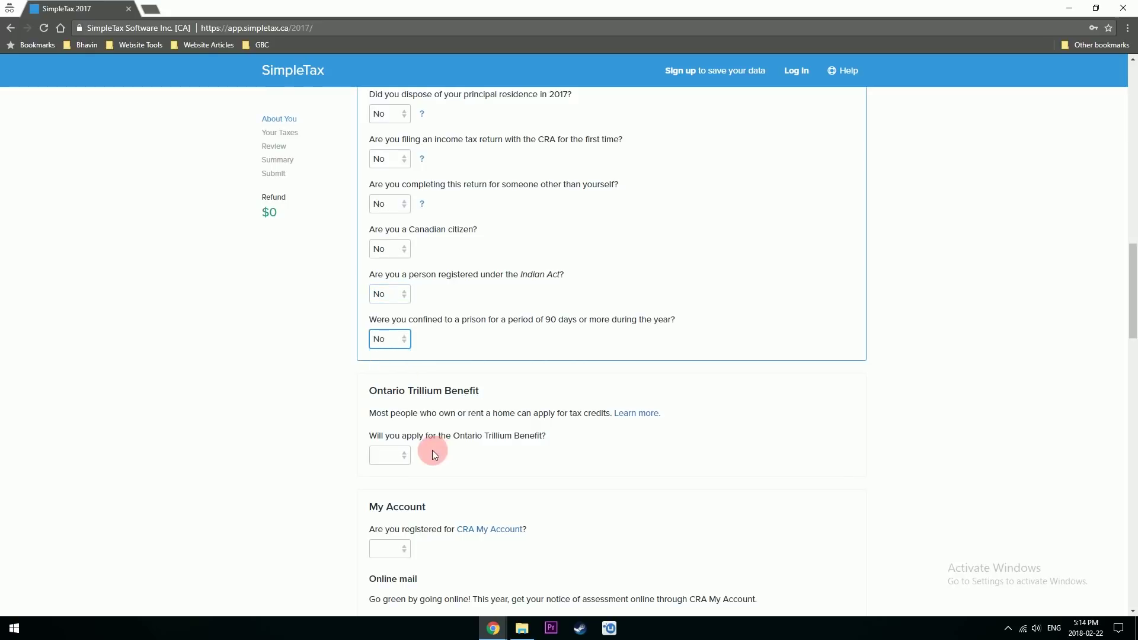
pyautogui.click(444, 467)
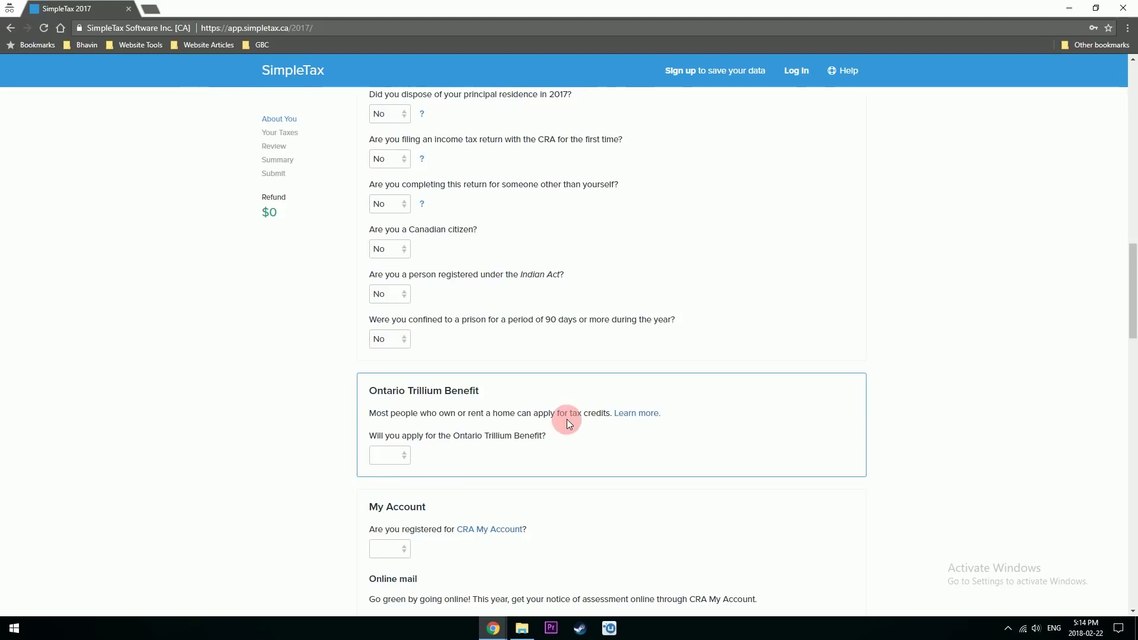
pyautogui.click(405, 460)
pyautogui.click(403, 481)
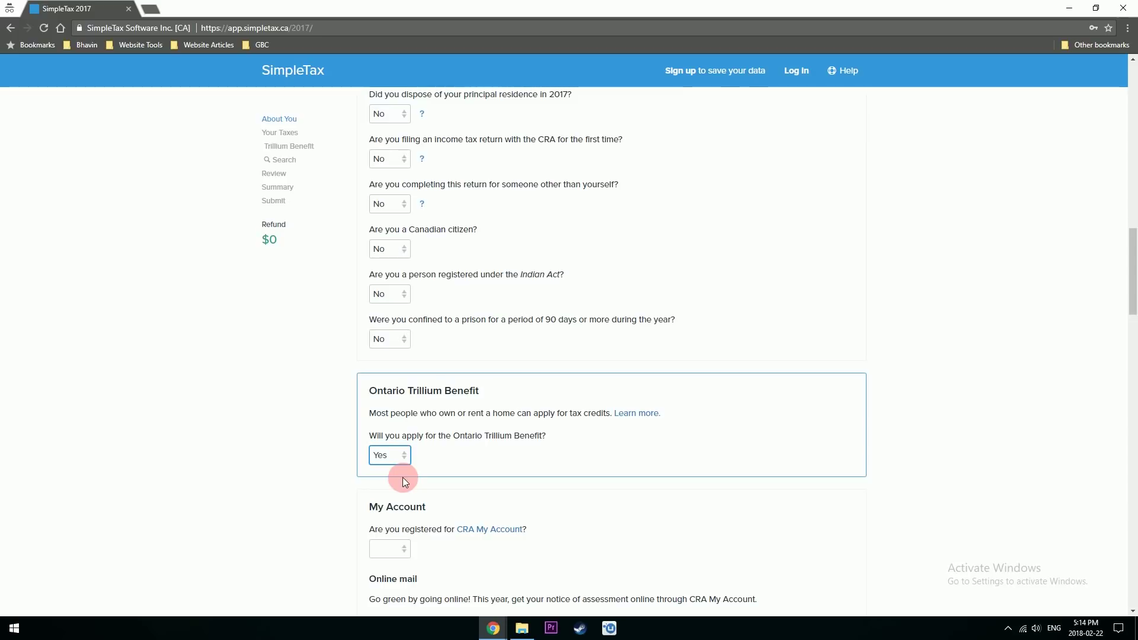
pyautogui.scroll(-8, 403, 477)
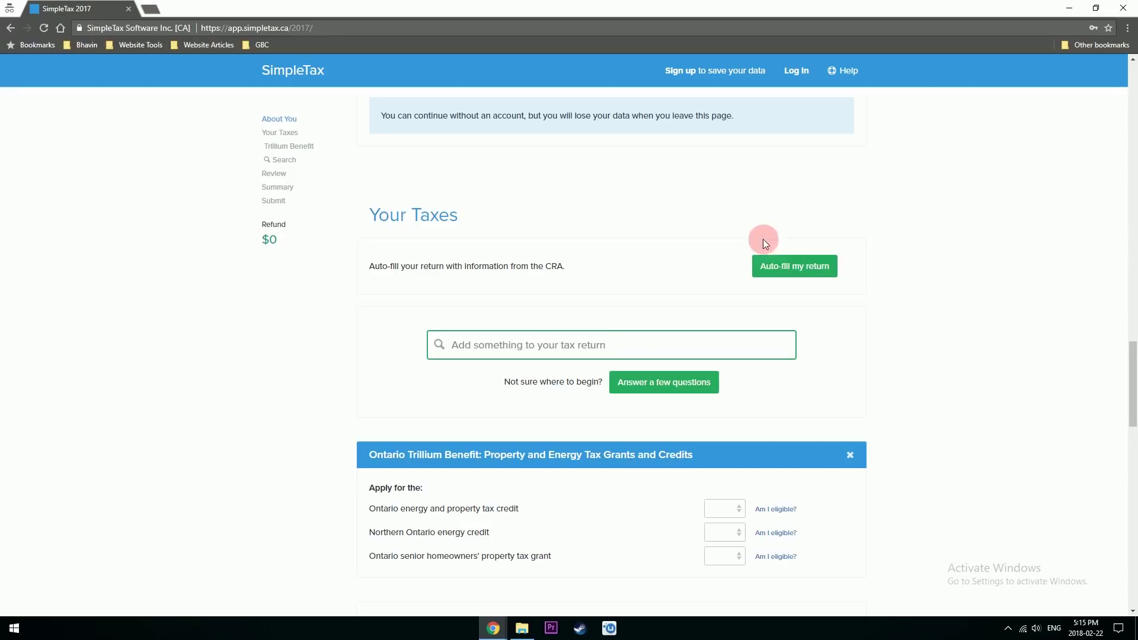
# - Bring up the 'Add something to your tax return' dropdown of suggested tax items
pyautogui.click(776, 270)
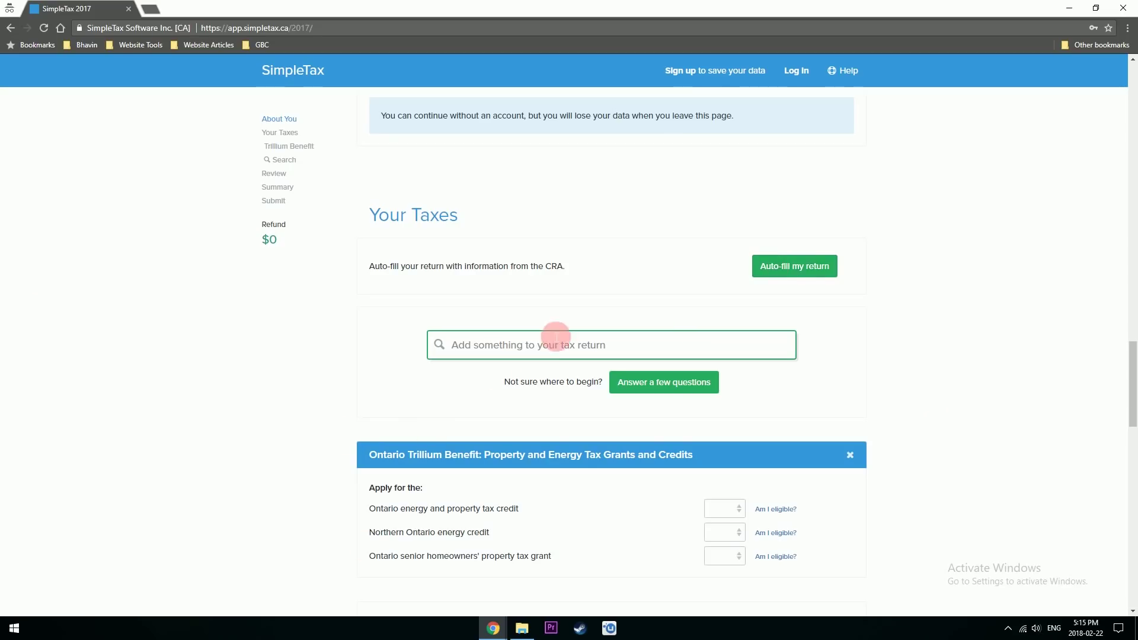
pyautogui.click(551, 347)
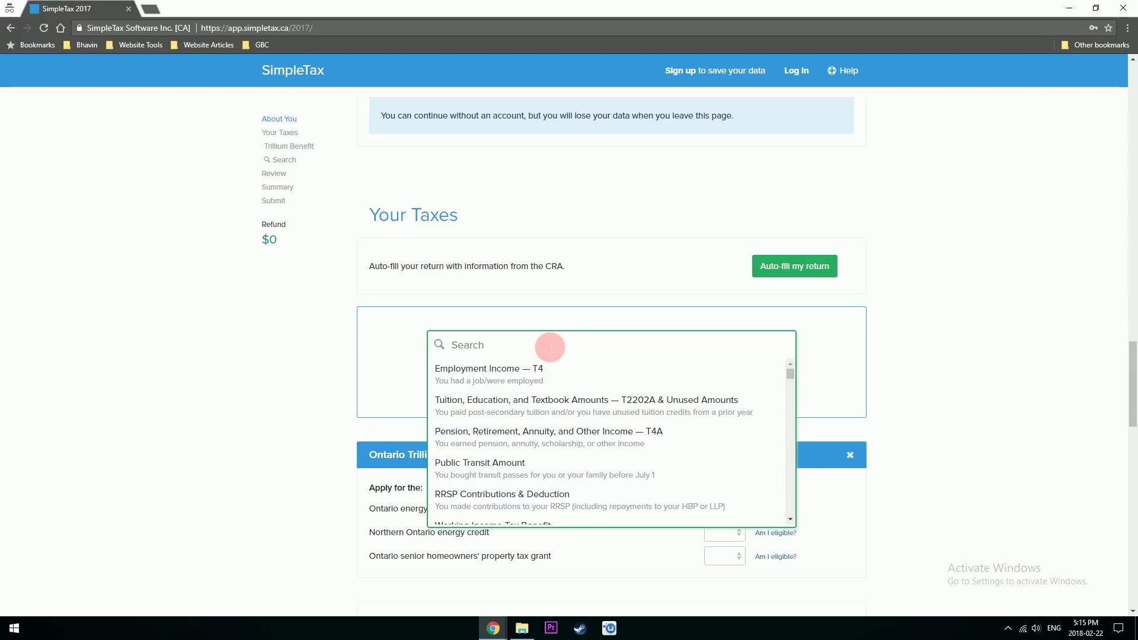
# - Add an Employment Income T4 slip for the first employer with box 10 province ON and the EI exemption toggled
pyautogui.click(525, 372)
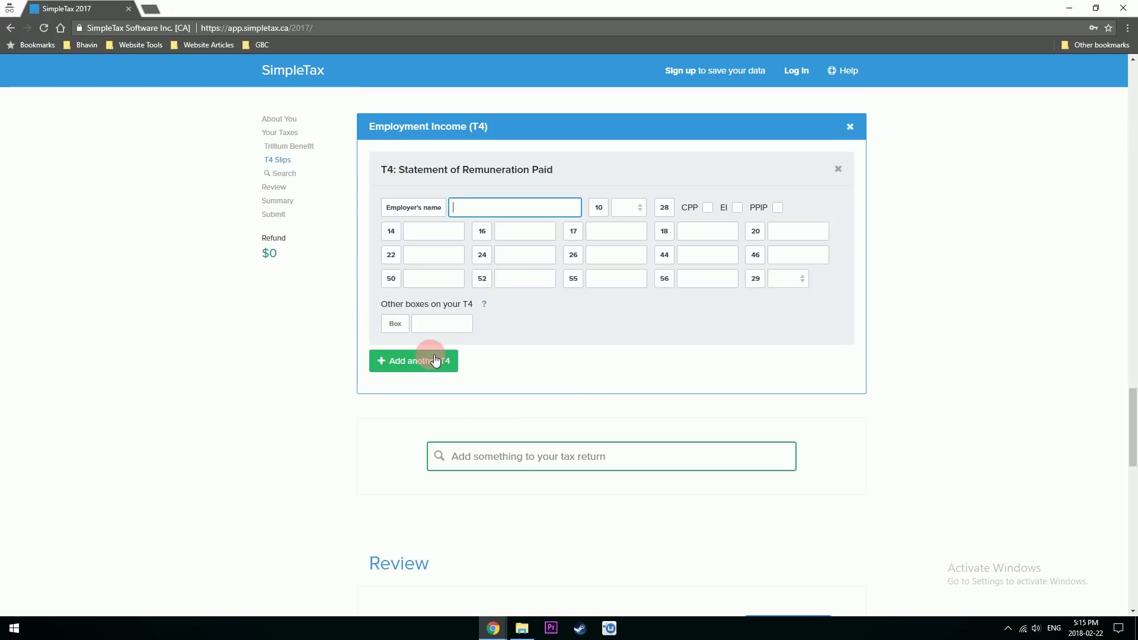
pyautogui.write('KE')
pyautogui.write('ke Employe')
pyautogui.click(628, 209)
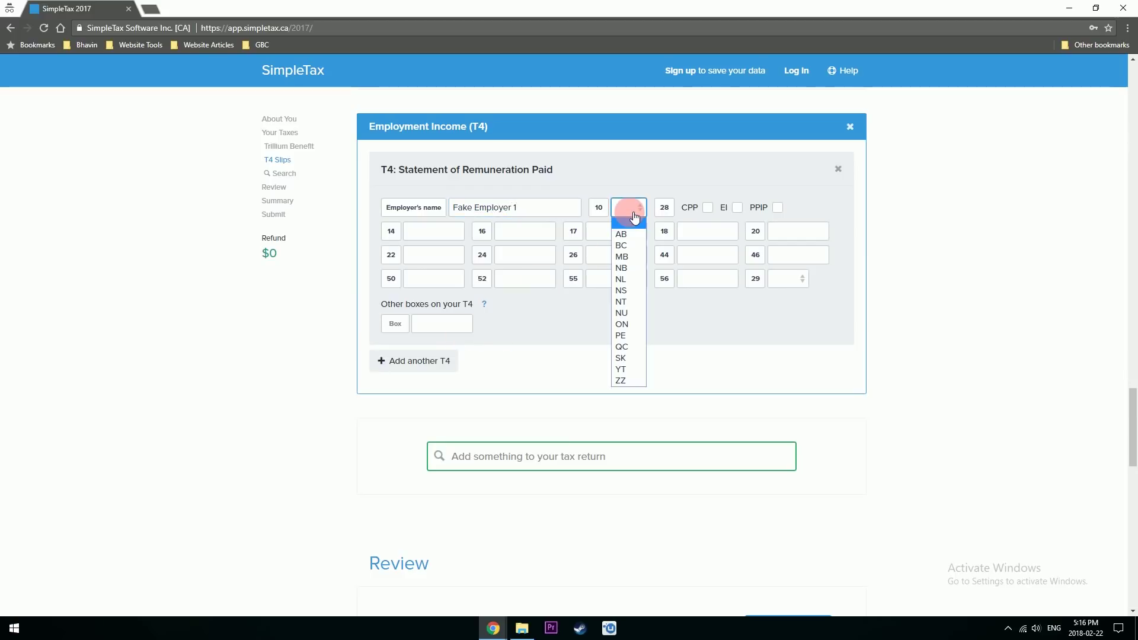
pyautogui.click(624, 325)
pyautogui.click(708, 207)
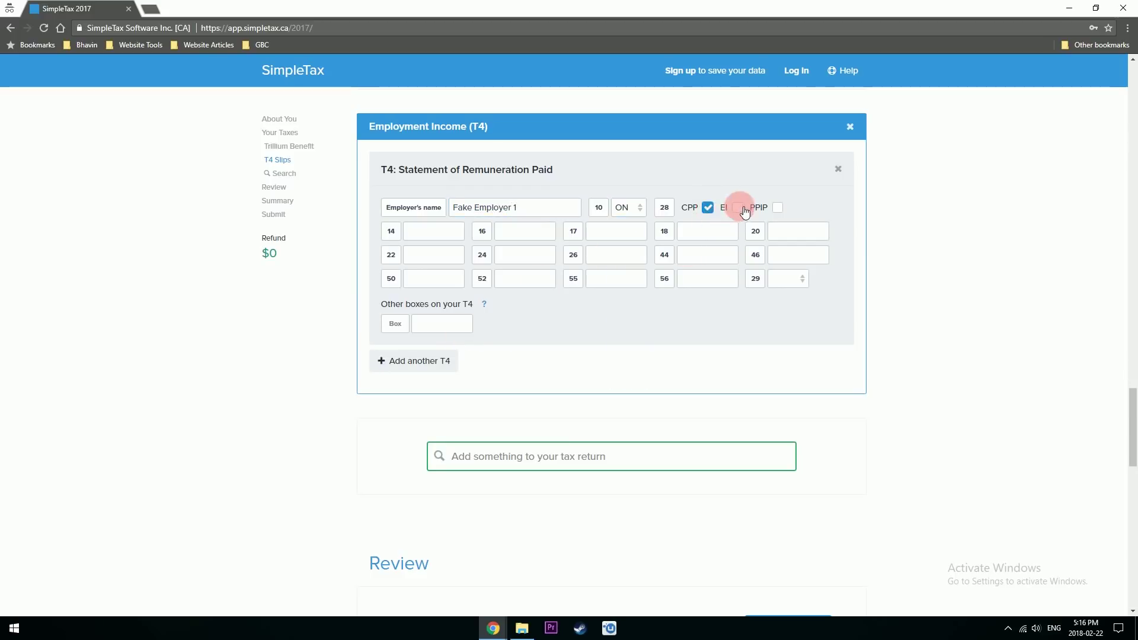
pyautogui.click(737, 207)
pyautogui.click(738, 207)
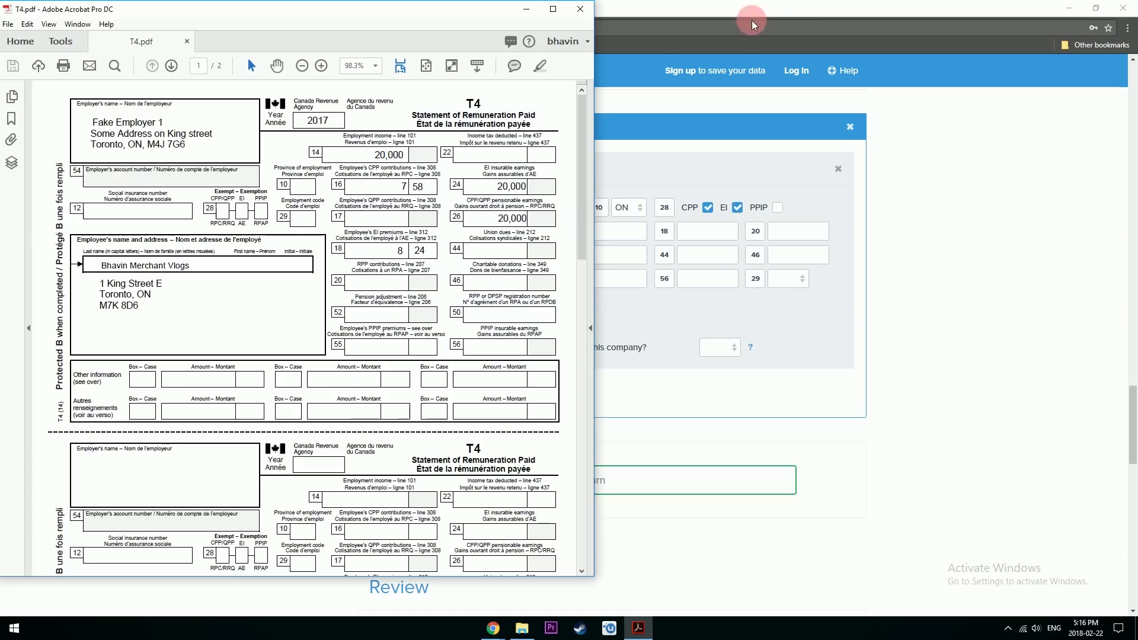
pyautogui.click(596, 243)
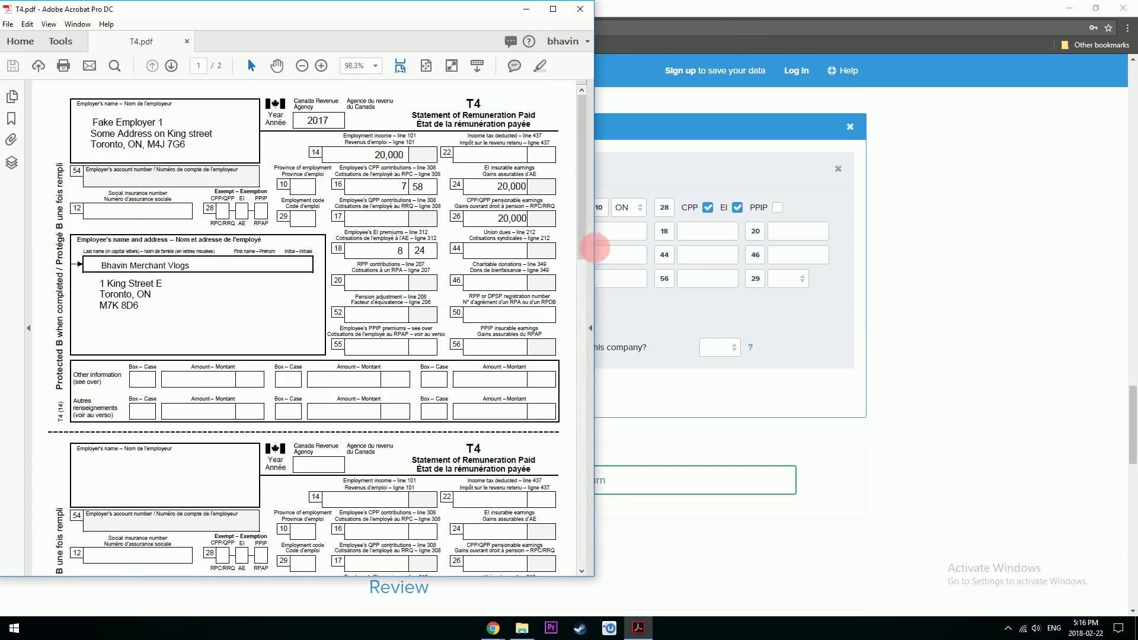
# - Enter 20,000 employment income in box 14 and 7.58 in box 16, referring to the T4 PDF
pyautogui.click(414, 233)
pyautogui.write('20,000')
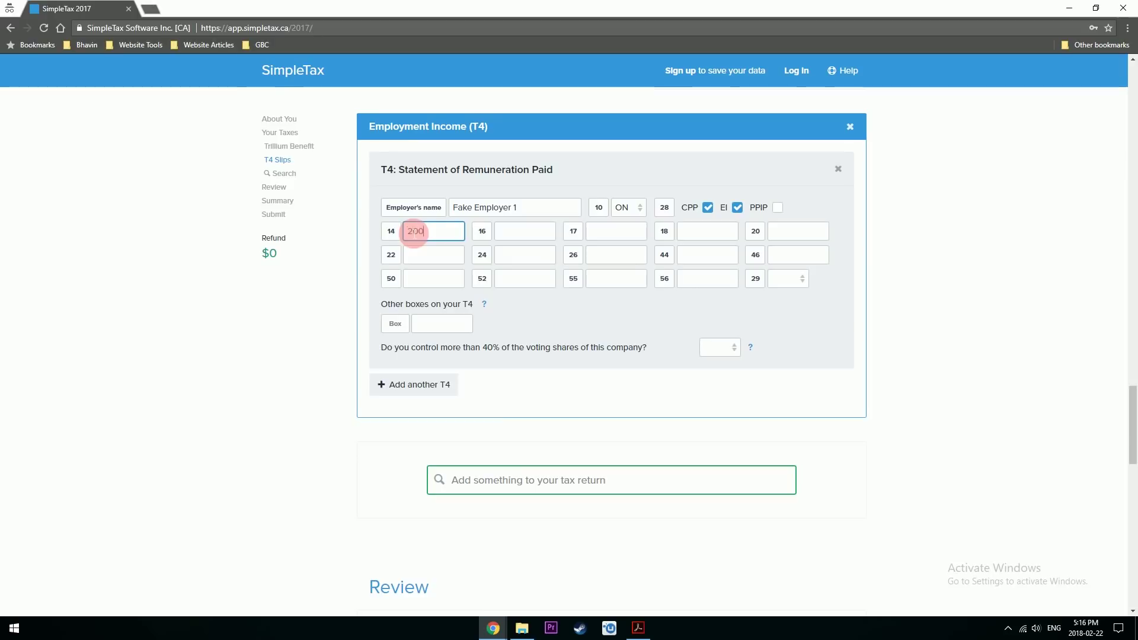
pyautogui.press('Tab')
pyautogui.hotkey('alt', 'Tab')
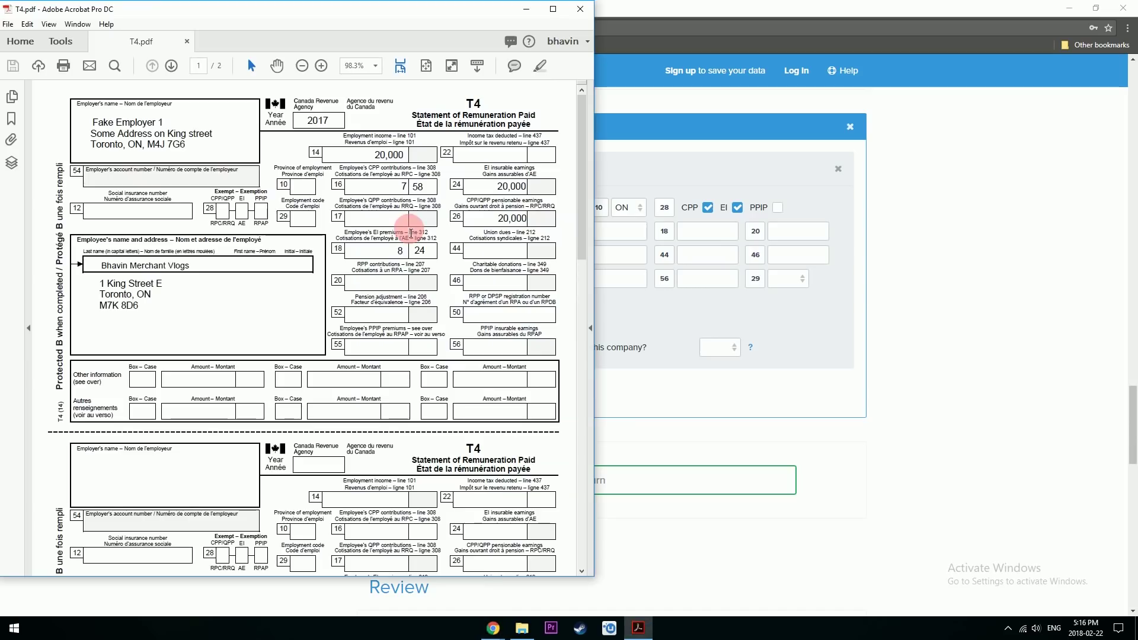
pyautogui.hotkey('alt', 'Tab')
pyautogui.write('7.58')
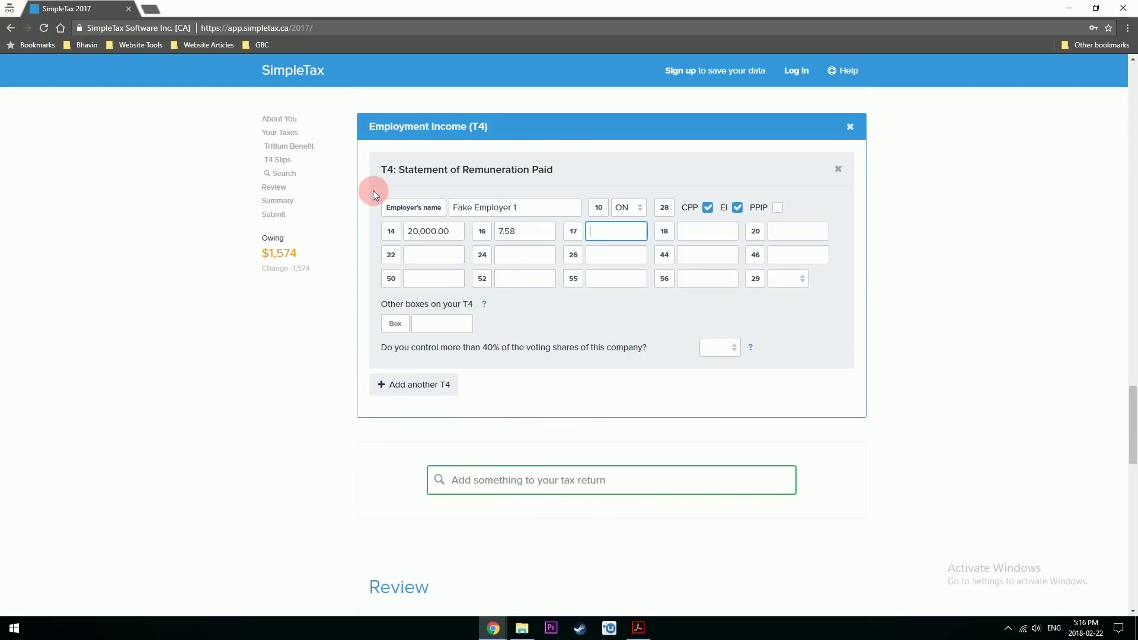
pyautogui.press('Tab')
pyautogui.hotkey('alt', 'Tab')
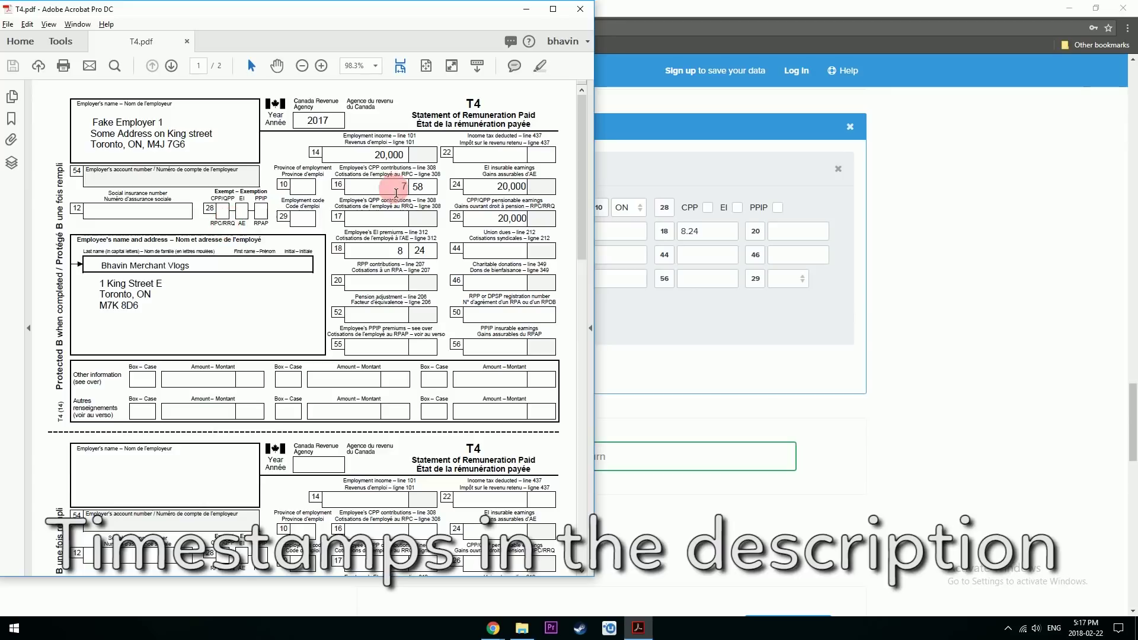
pyautogui.hotkey('alt', 'Tab')
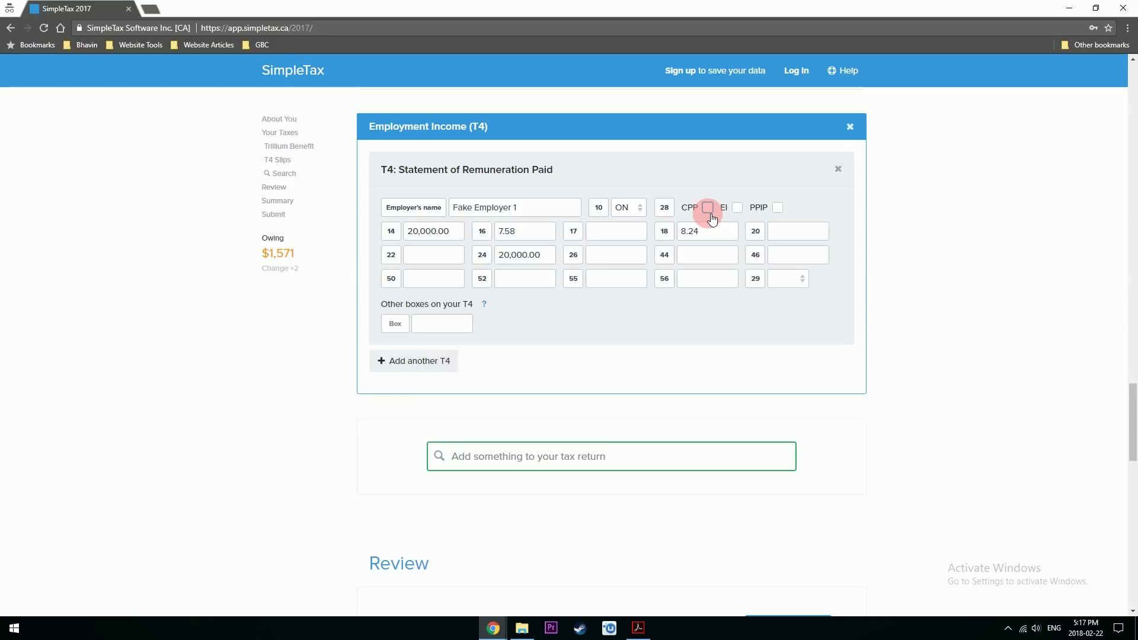
# - Leave the CPP exemption unticked and enter 20000 pensionable earnings in box 26
pyautogui.click(707, 212)
pyautogui.click(703, 214)
pyautogui.hotkey('alt', 'Tab')
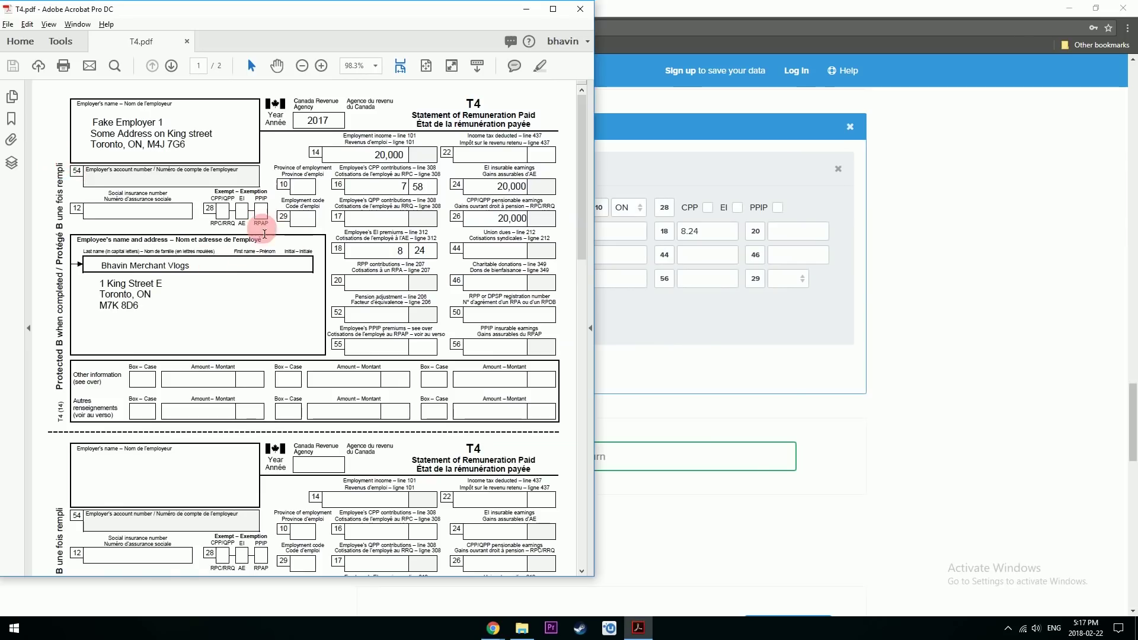
pyautogui.click(787, 198)
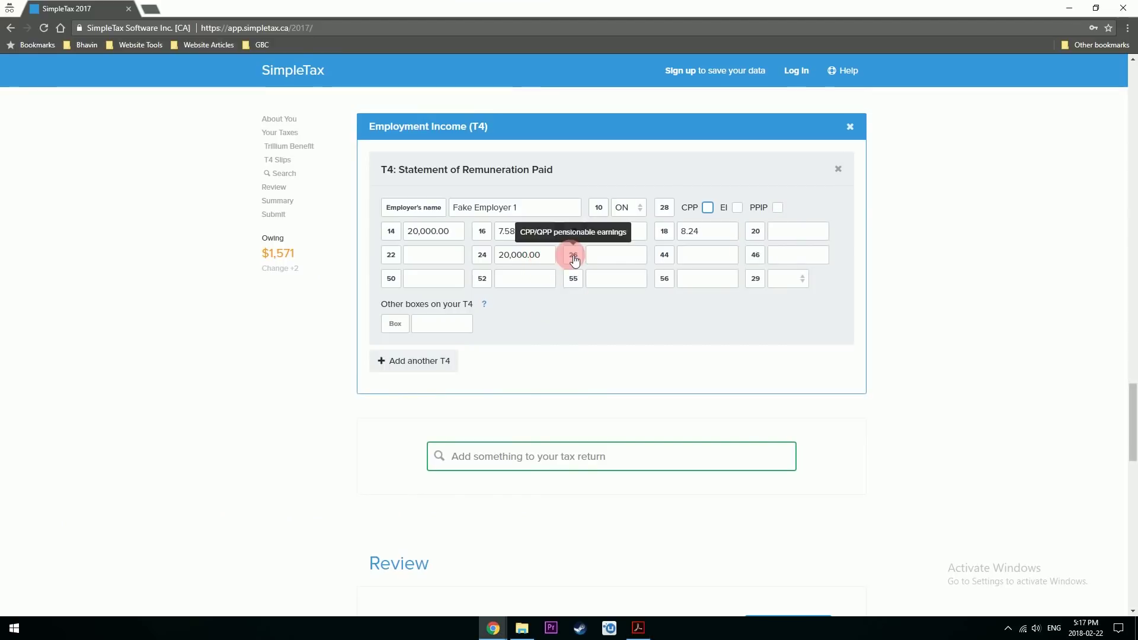
pyautogui.click(614, 257)
pyautogui.hotkey('alt', 'Tab')
pyautogui.hotkey('alt', 'Tab')
pyautogui.write('20000')
pyautogui.hotkey('alt', 'Tab')
pyautogui.hotkey('alt', 'Tab')
pyautogui.hotkey('alt', 'Tab')
pyautogui.hotkey('alt', 'Tab')
pyautogui.click(420, 361)
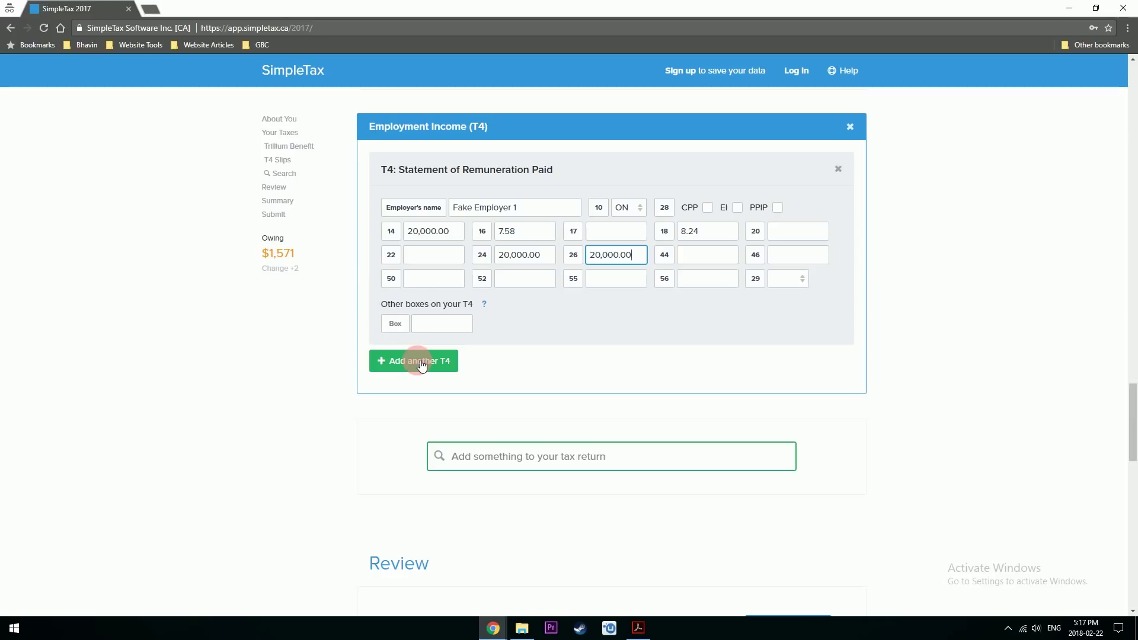
# - Add a second T4 slip for Fake Employer 2 in ON with 5000 in box 14
pyautogui.click(422, 364)
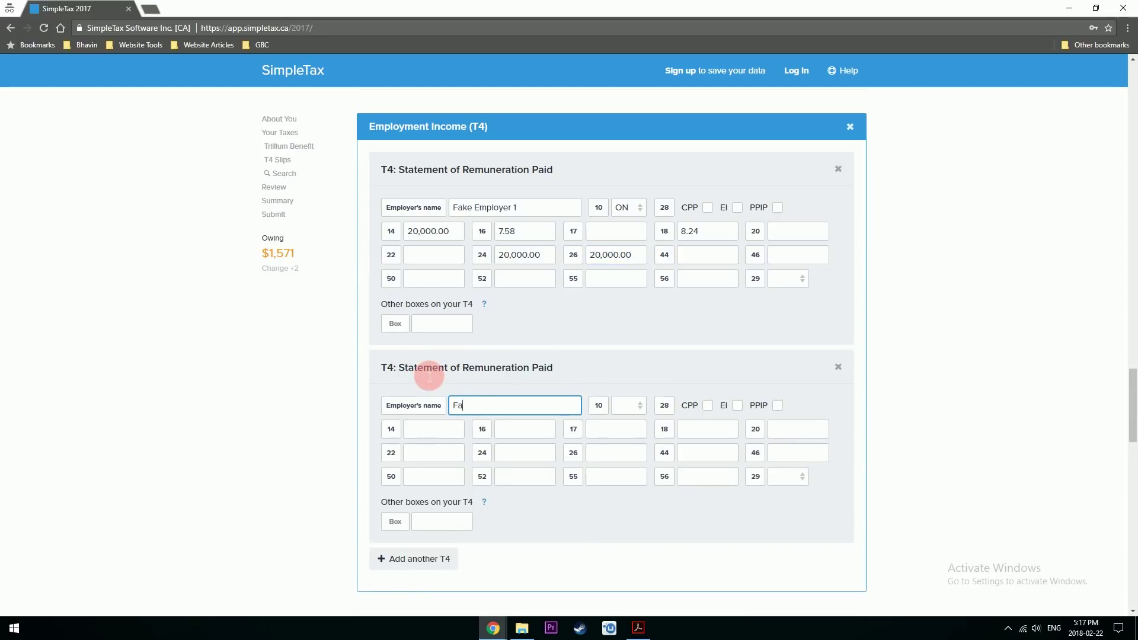
pyautogui.write('Fake Employe')
pyautogui.click(628, 405)
pyautogui.click(629, 513)
pyautogui.click(443, 431)
pyautogui.write('5000')
# - Fill the second slip's box 16 with 2.50 and boxes 24 and 26 with 5000, leaving box 18 empty
pyautogui.press('Tab')
pyautogui.write('2.50')
pyautogui.press('Tab')
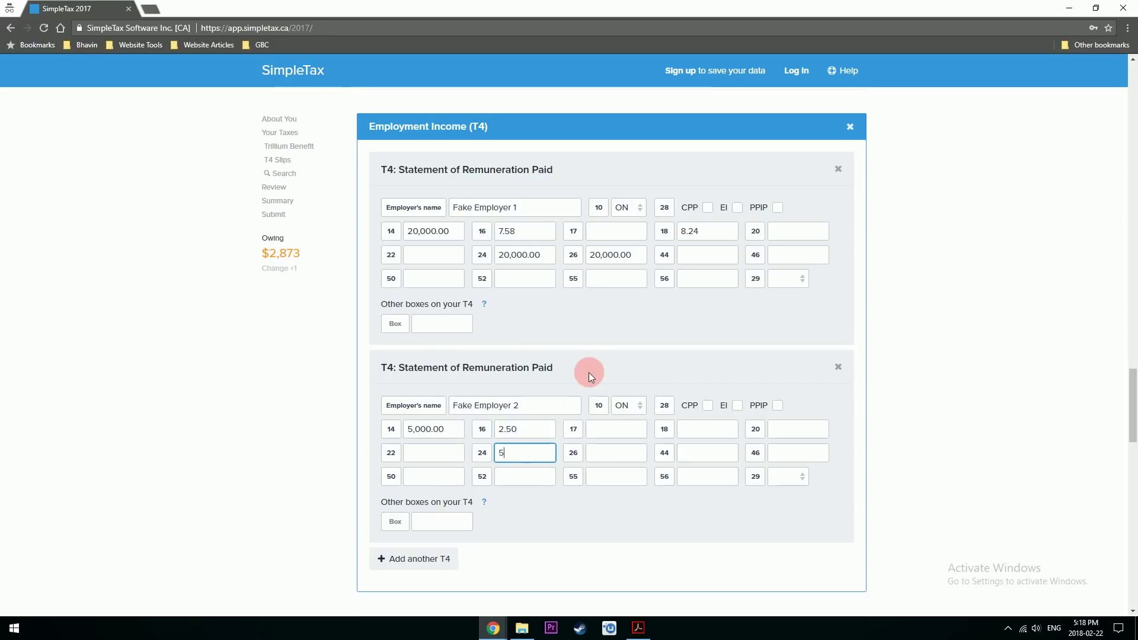
pyautogui.write('5000')
pyautogui.press('Tab')
pyautogui.write('5000')
pyautogui.click(717, 428)
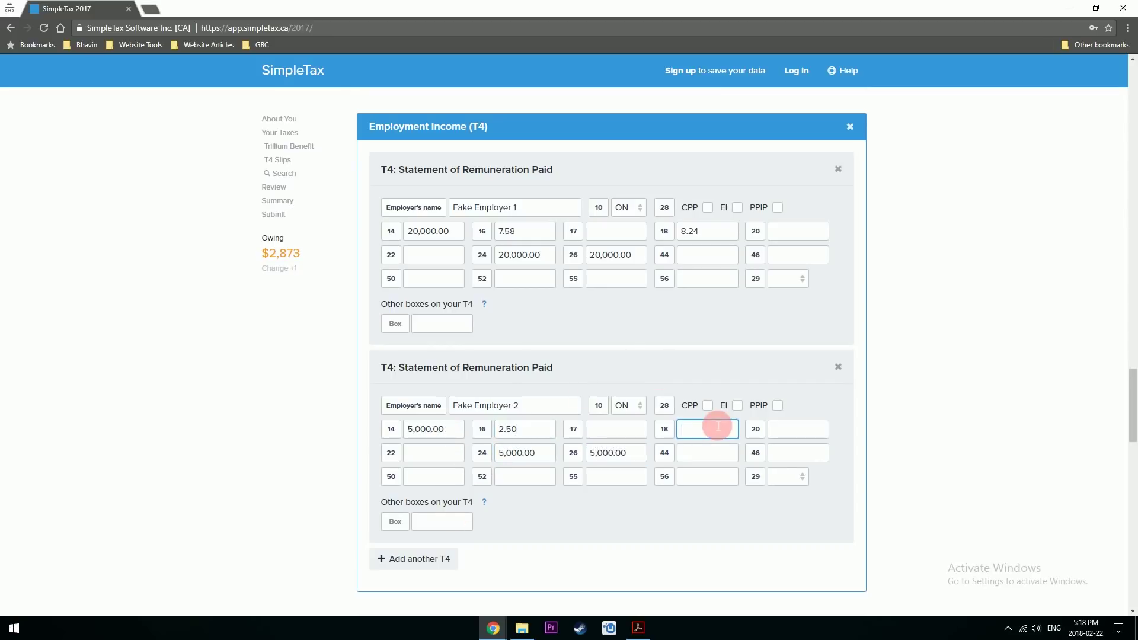
pyautogui.scroll(-4, 722, 430)
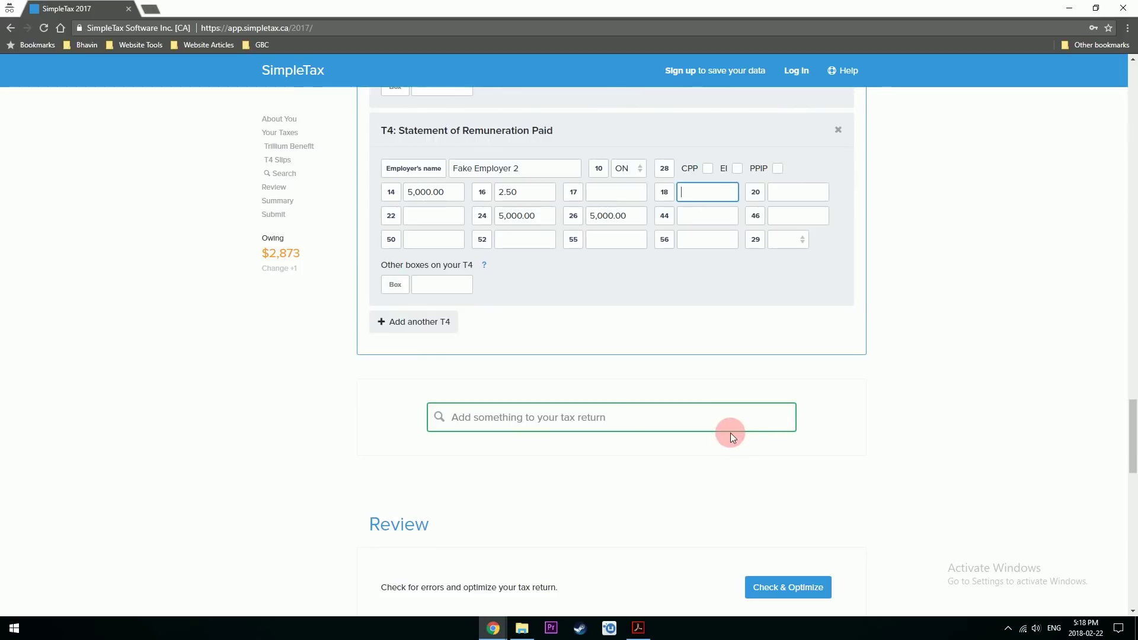
pyautogui.click(529, 368)
# - Add the Tuition, Education, and Textbook Amounts section and answer Yes to being a 2017 post-secondary student
pyautogui.click(574, 420)
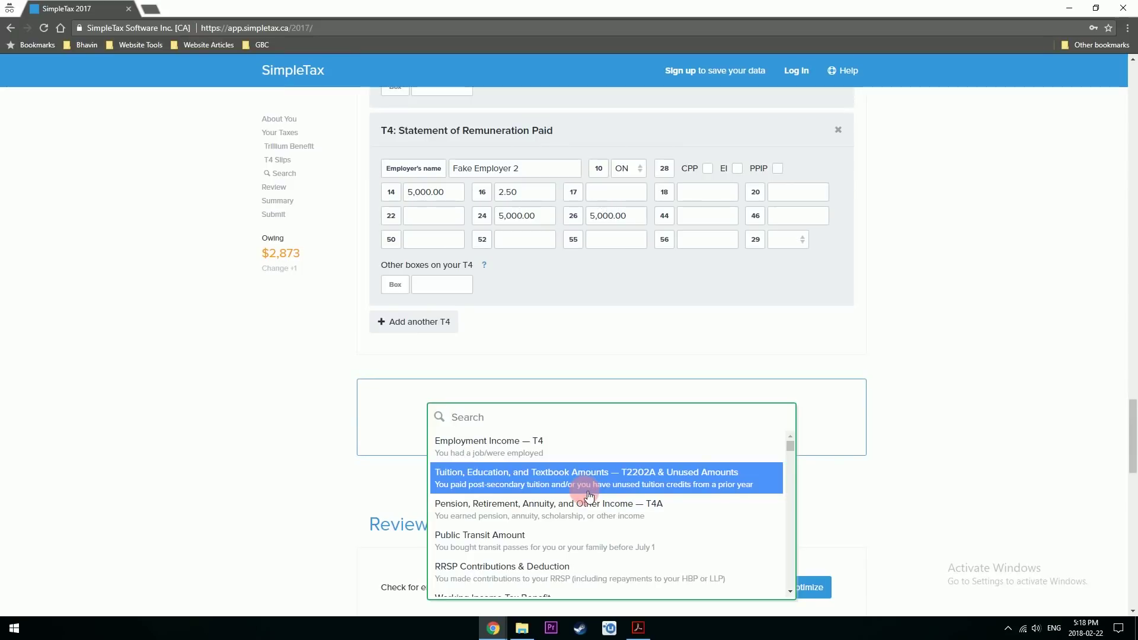
pyautogui.click(588, 495)
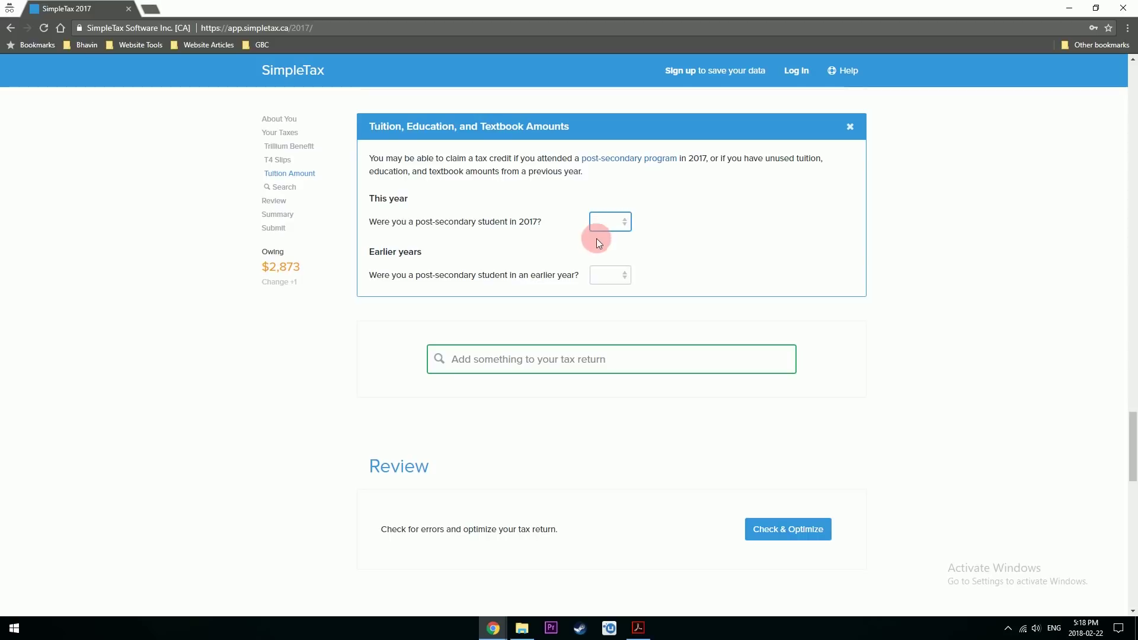
pyautogui.moveTo(372, 200); pyautogui.dragTo(415, 196)
pyautogui.click(630, 230)
pyautogui.click(604, 249)
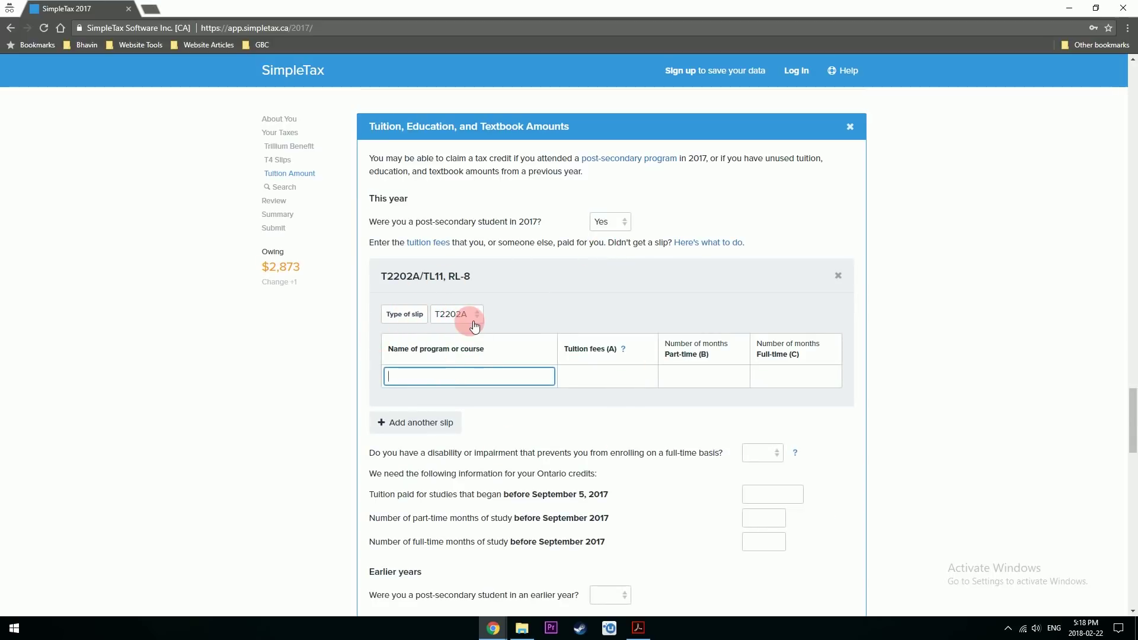
# - Fill the T2202A row: Financial Planning, 30000 tuition, 8 full-time months
pyautogui.write('Financial Planning')
pyautogui.press('Tab')
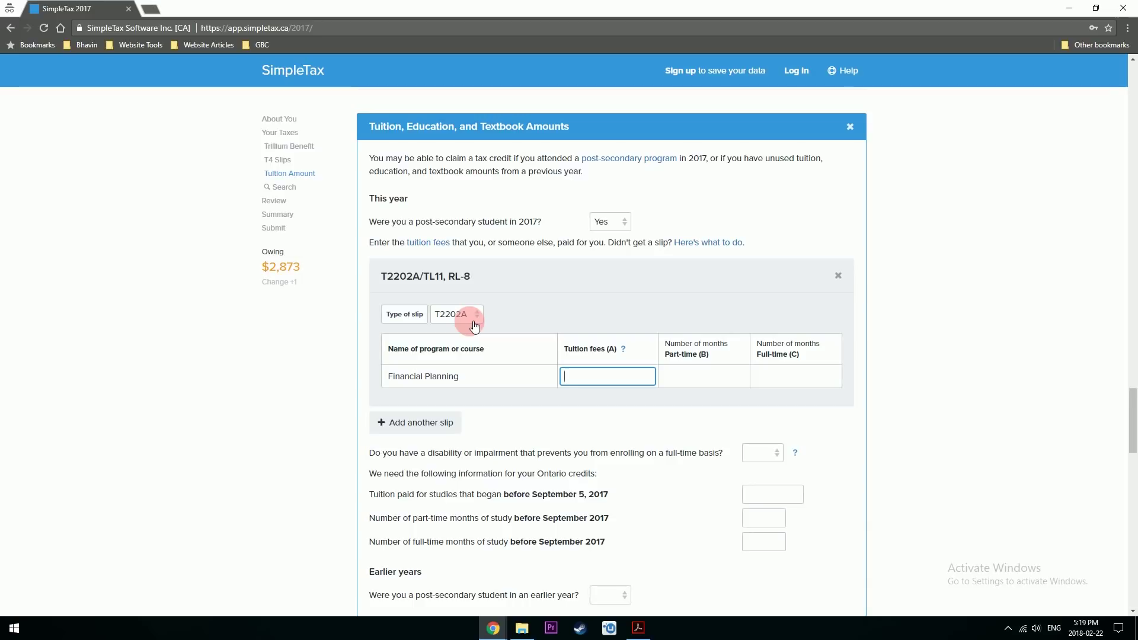
pyautogui.write('30000')
pyautogui.press('Tab')
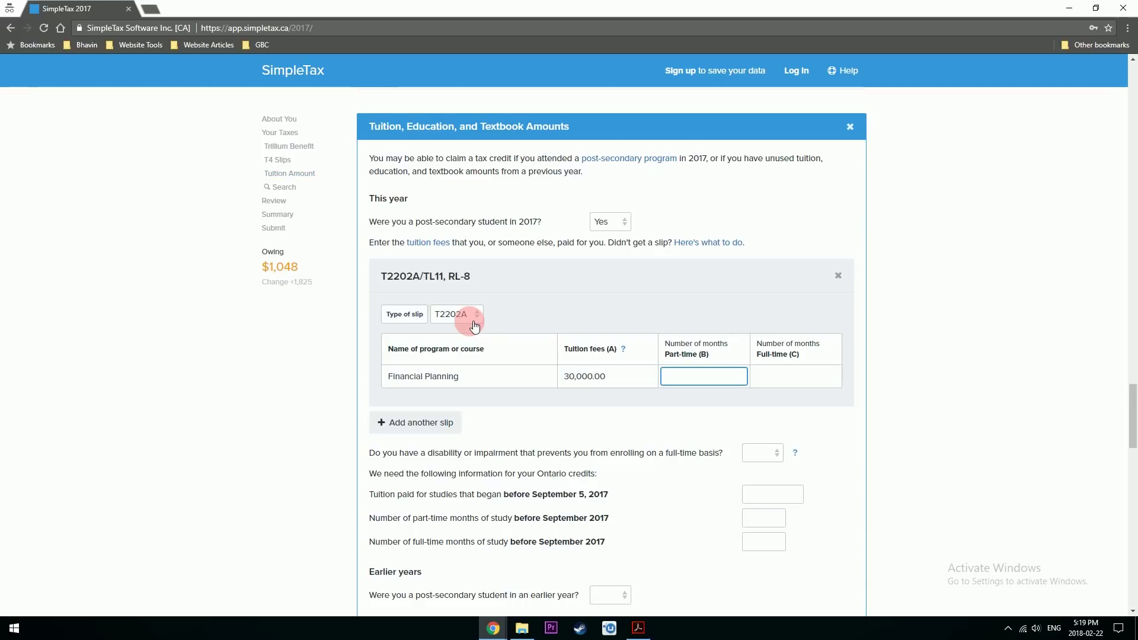
pyautogui.press('Tab')
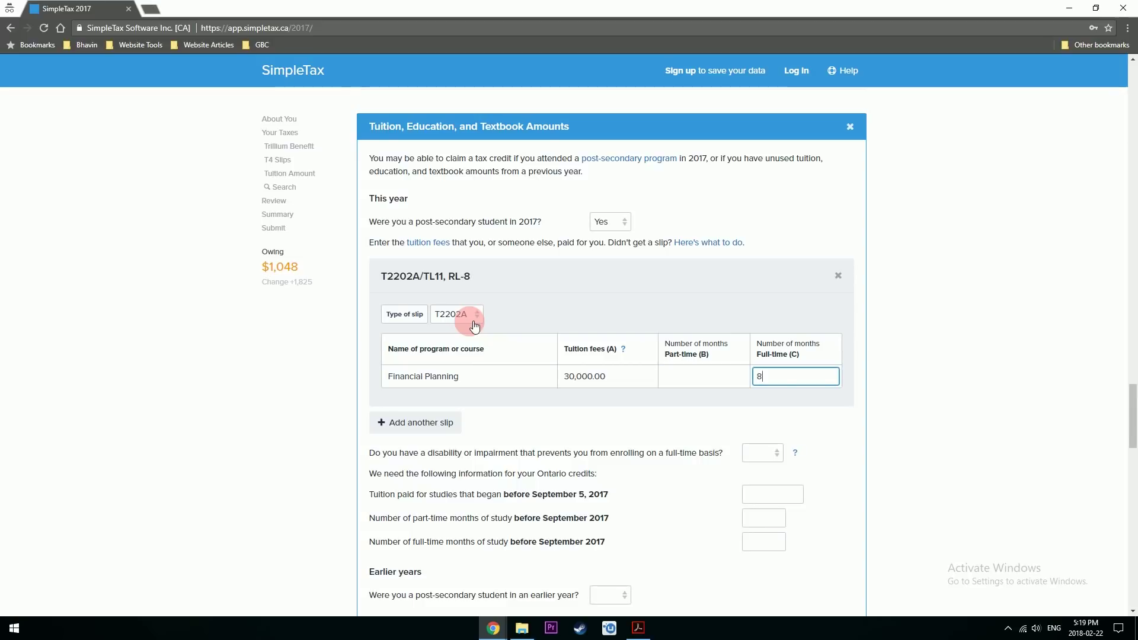
pyautogui.write('8')
pyautogui.press('Tab')
# - Answer No to the tuition section's disability question
pyautogui.scroll(-2, 561, 297)
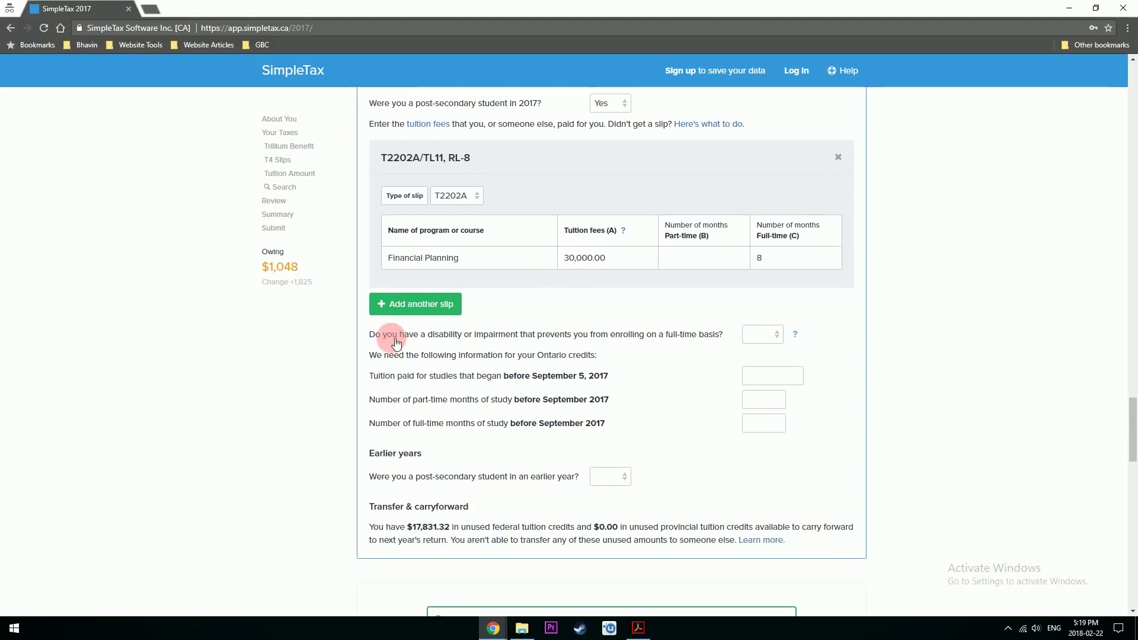
pyautogui.click(770, 334)
pyautogui.click(755, 371)
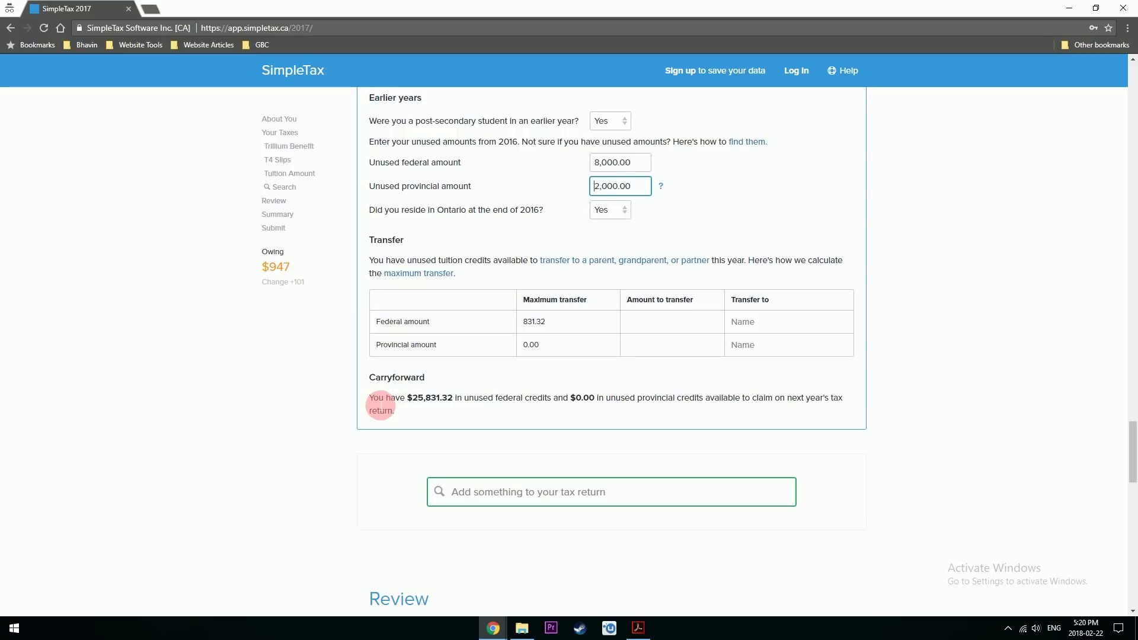
pyautogui.scroll(-1, 243, 388)
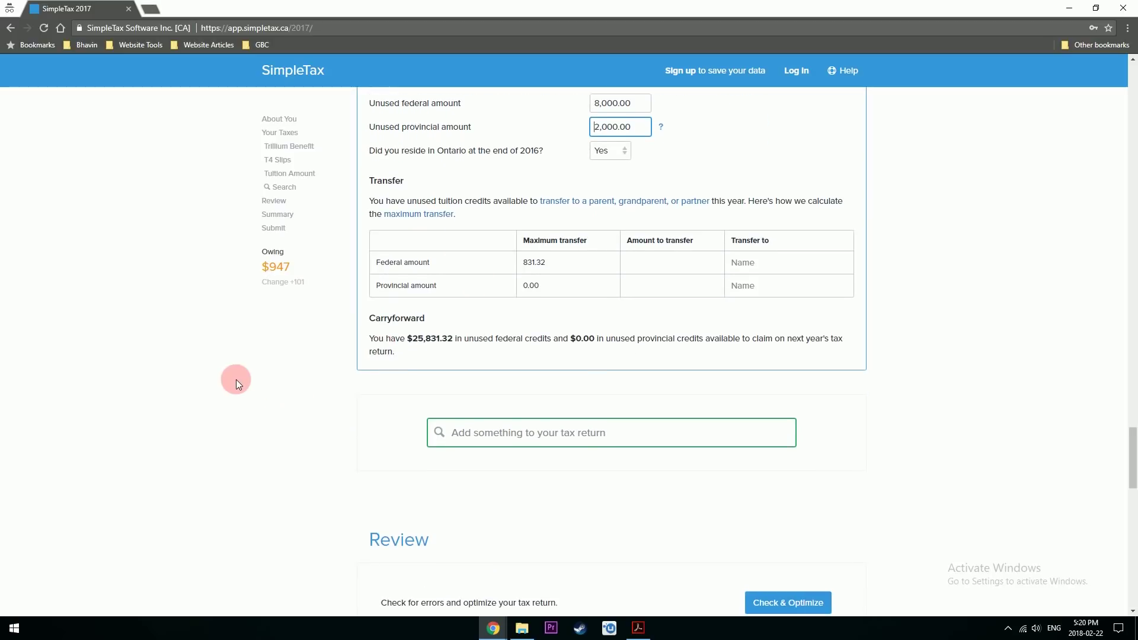
pyautogui.click(554, 440)
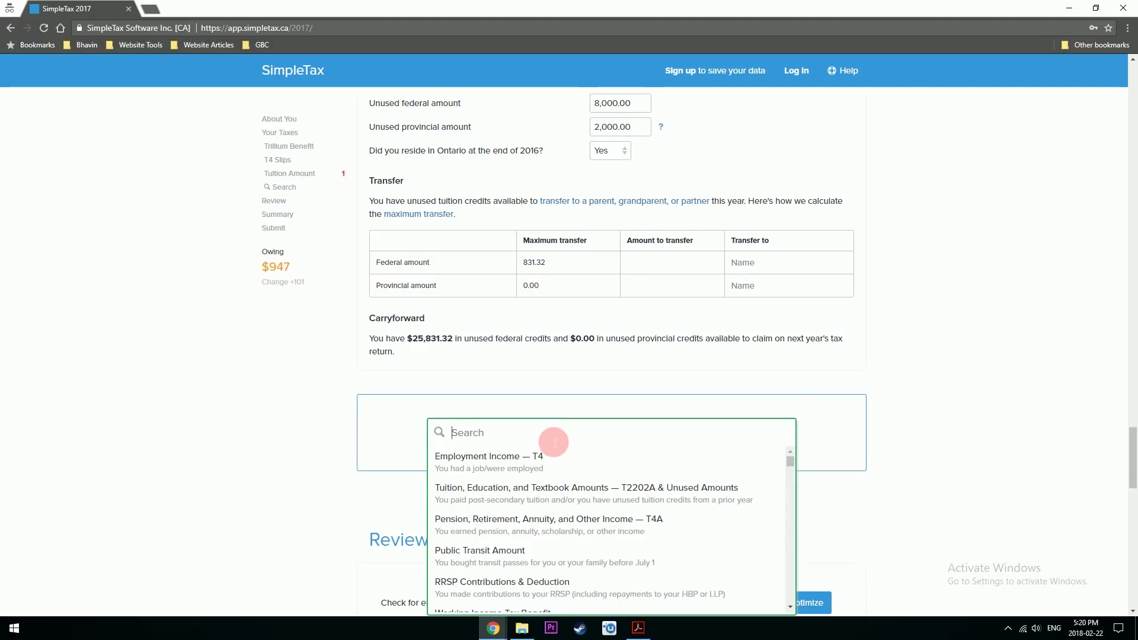
# - Enter a transit pass described as Toronto Transit Commission for 1,200.00
pyautogui.scroll(-1, 554, 442)
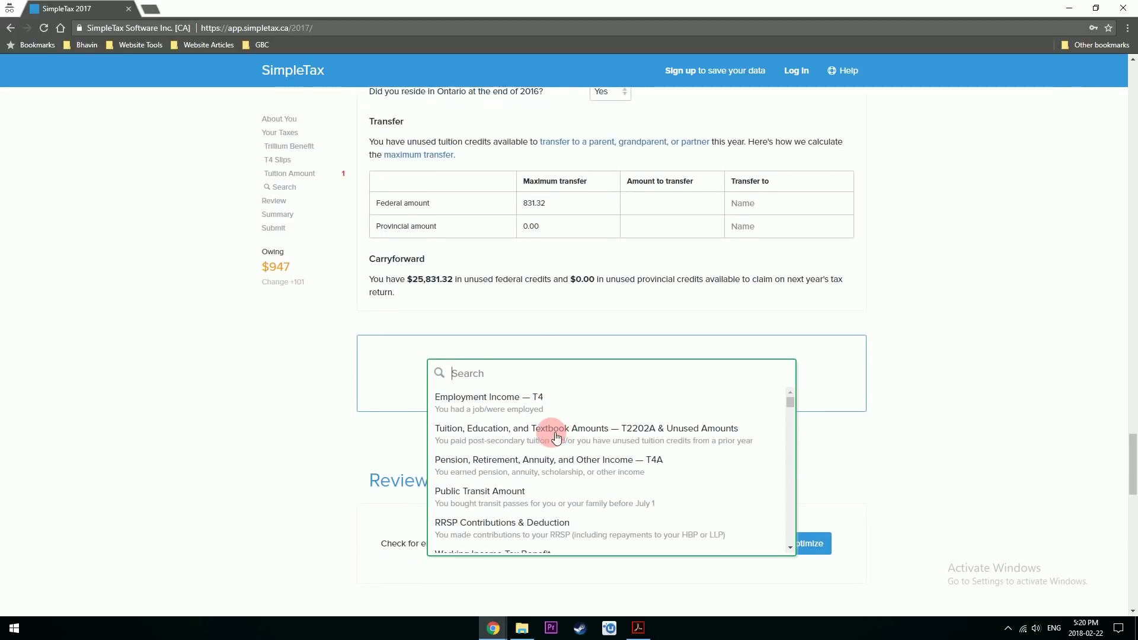
pyautogui.scroll(-1, 556, 439)
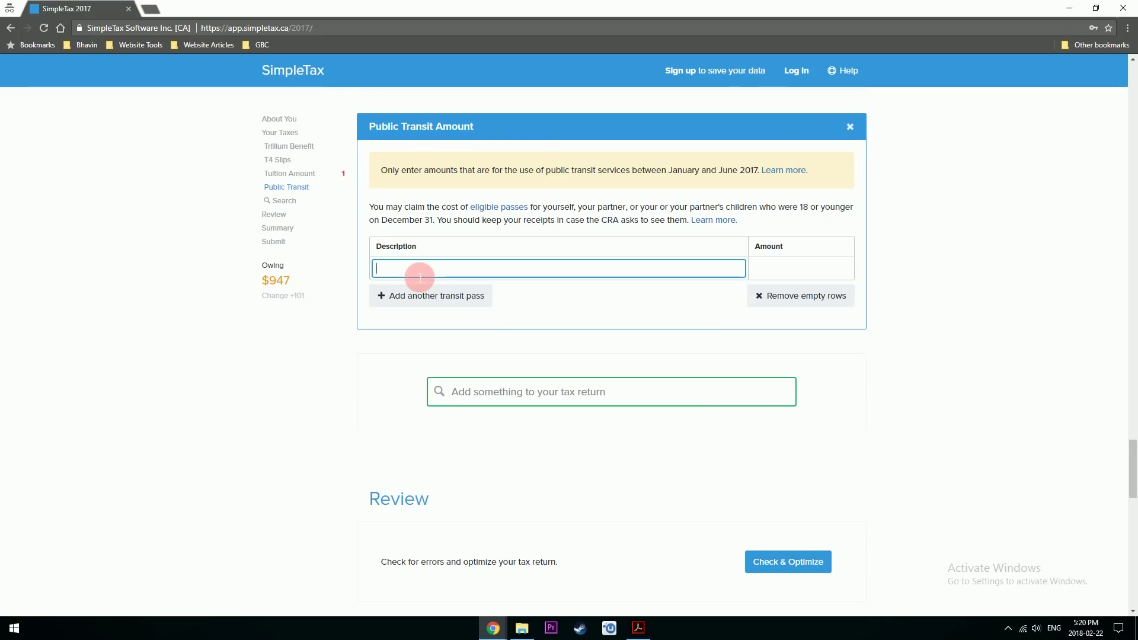
pyautogui.write('Toonto')
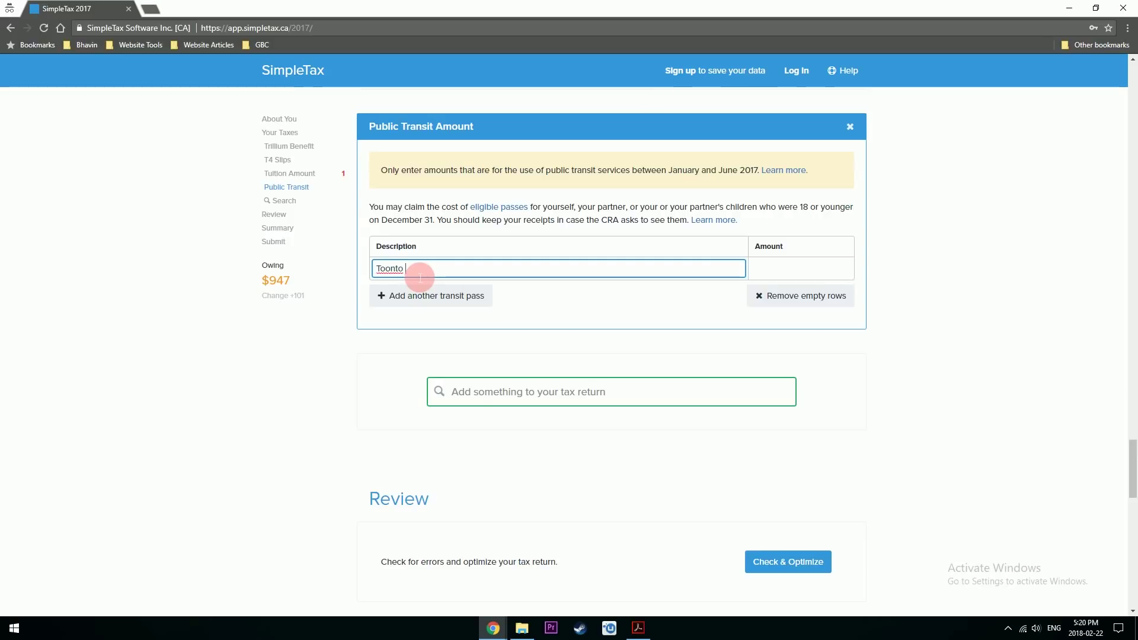
pyautogui.write('ronto Transit Commission')
pyautogui.press('Tab')
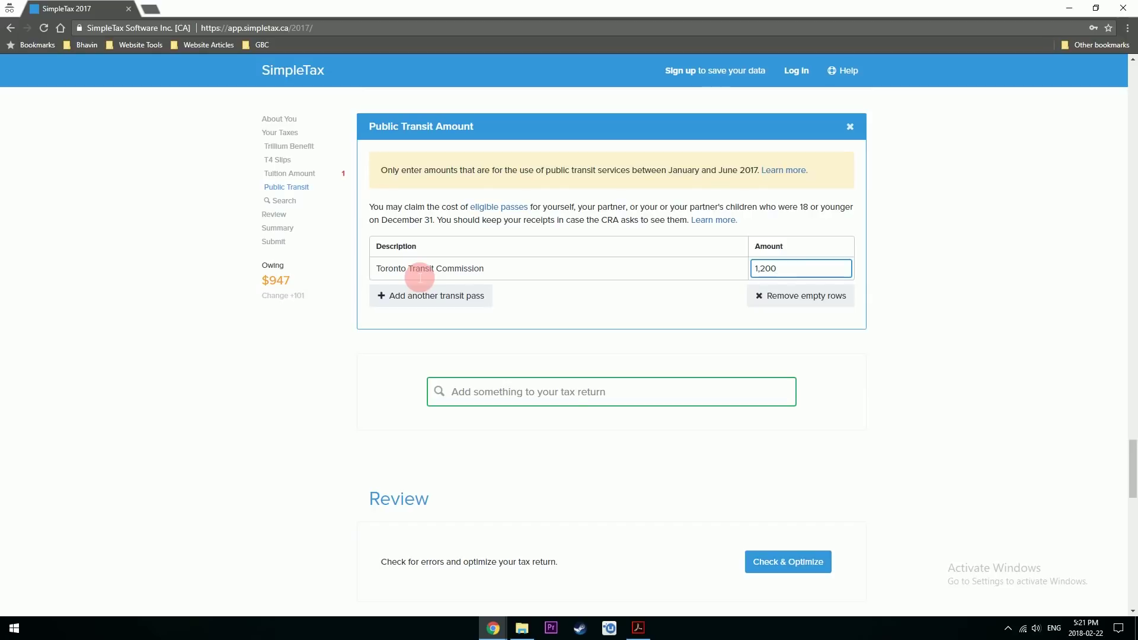
# - Add a second transit pass row, Go Tansit, for 300.00
pyautogui.click(415, 295)
pyautogui.write('Go Tansit')
pyautogui.press('Tab')
pyautogui.write('30')
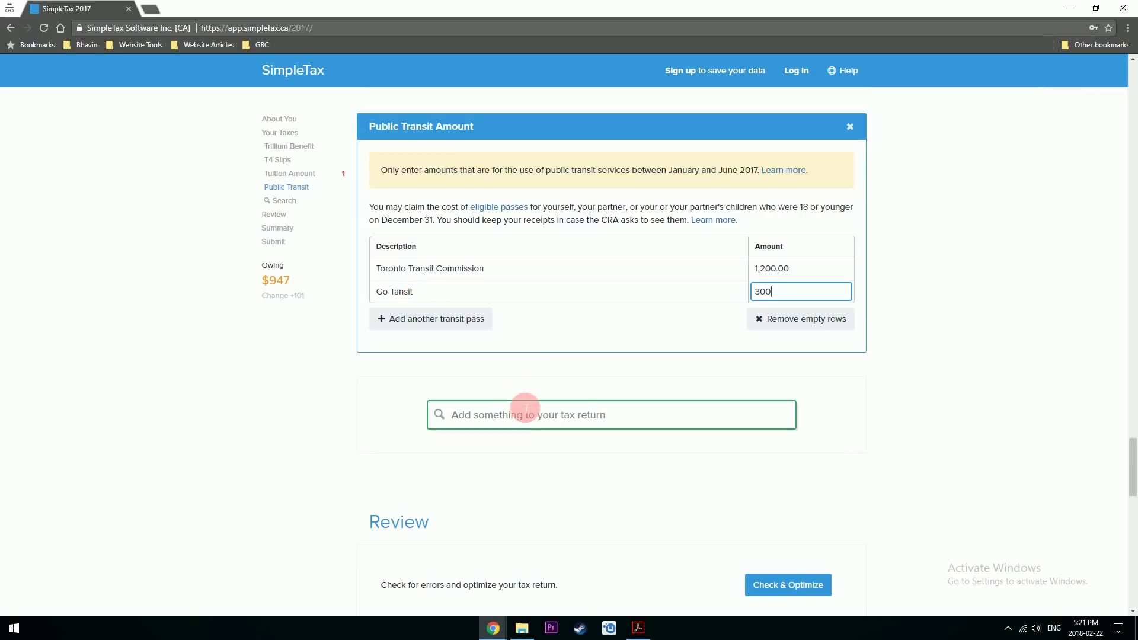
pyautogui.click(525, 409)
pyautogui.click(787, 445)
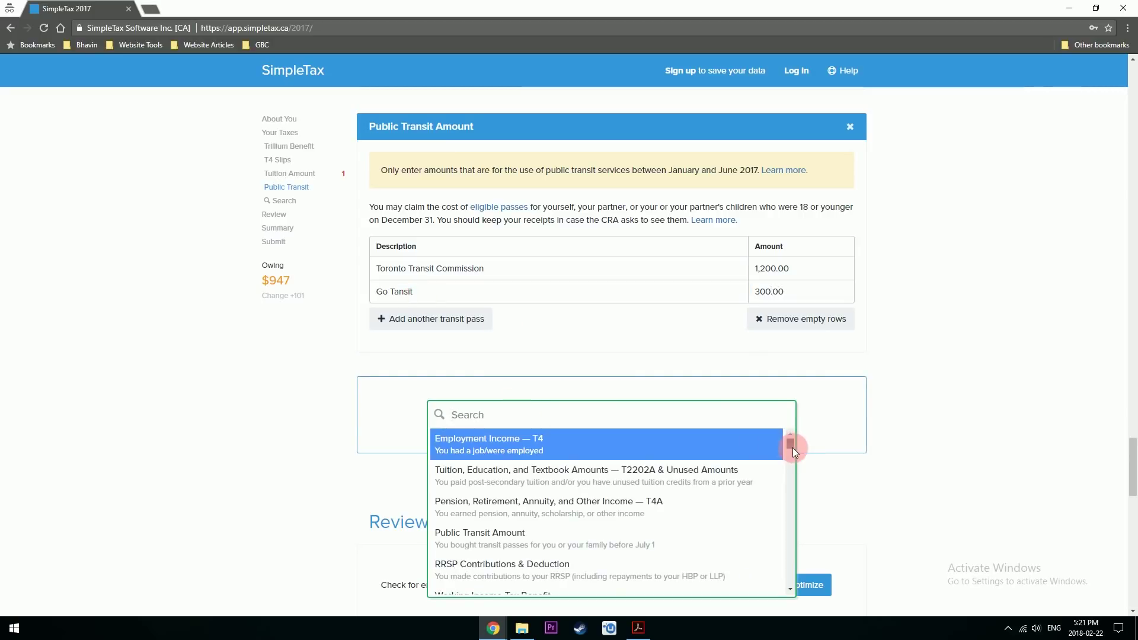
# - Add a Donations and Gifts entry for a 200.00 donation to United Way, a registered charity
pyautogui.scroll(-2, 793, 451)
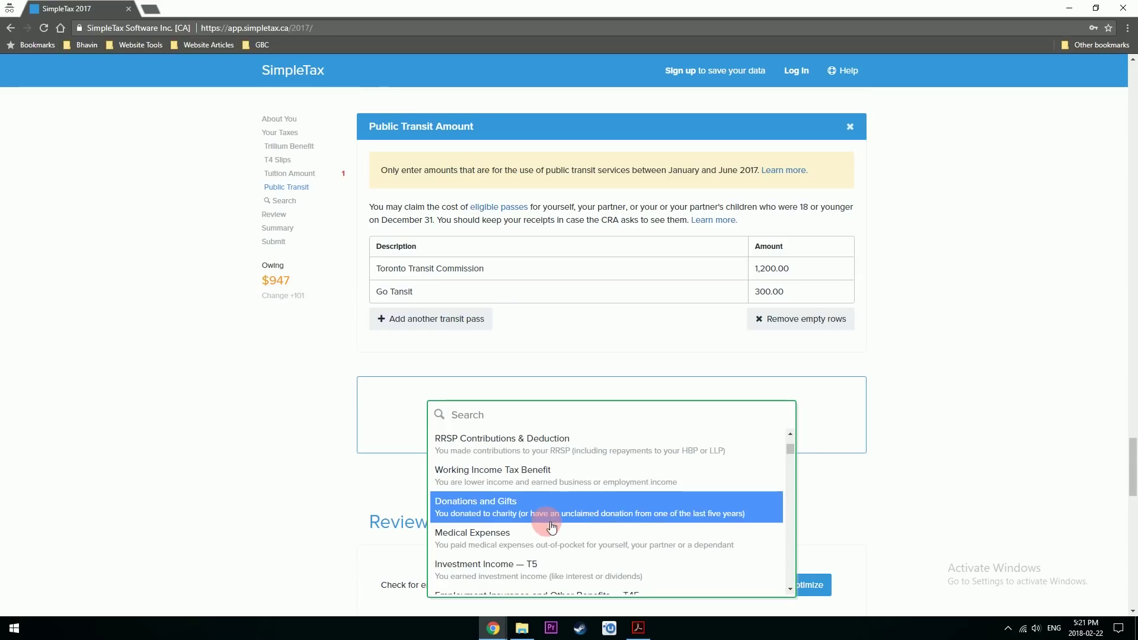
pyautogui.click(549, 508)
pyautogui.click(500, 233)
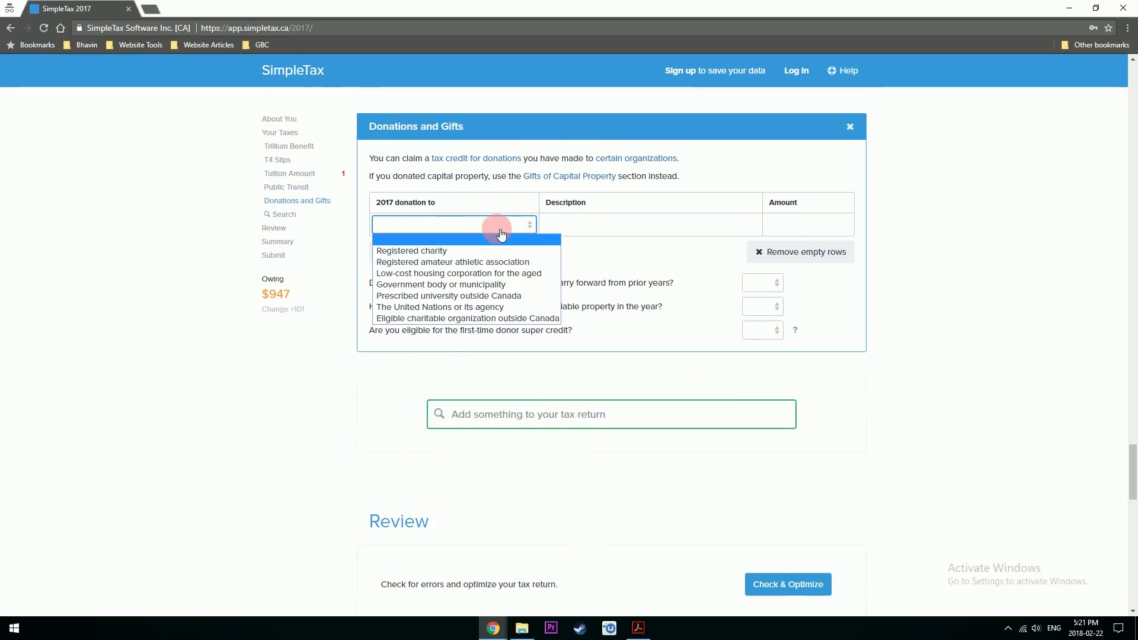
pyautogui.click(474, 251)
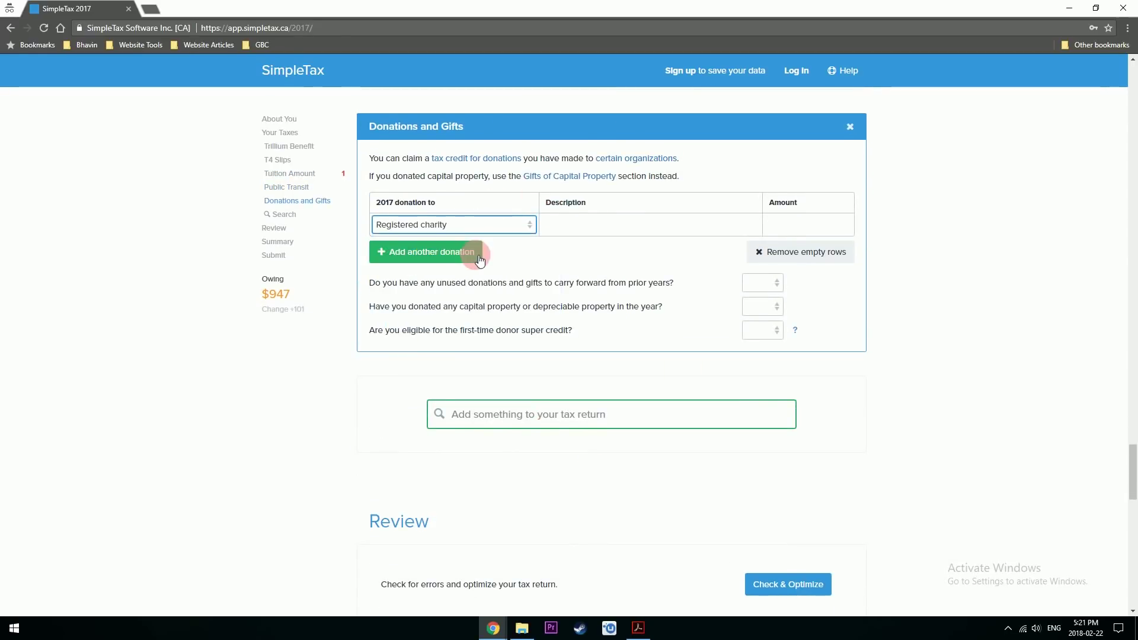
pyautogui.click(634, 229)
pyautogui.write('United Way')
pyautogui.press('Tab')
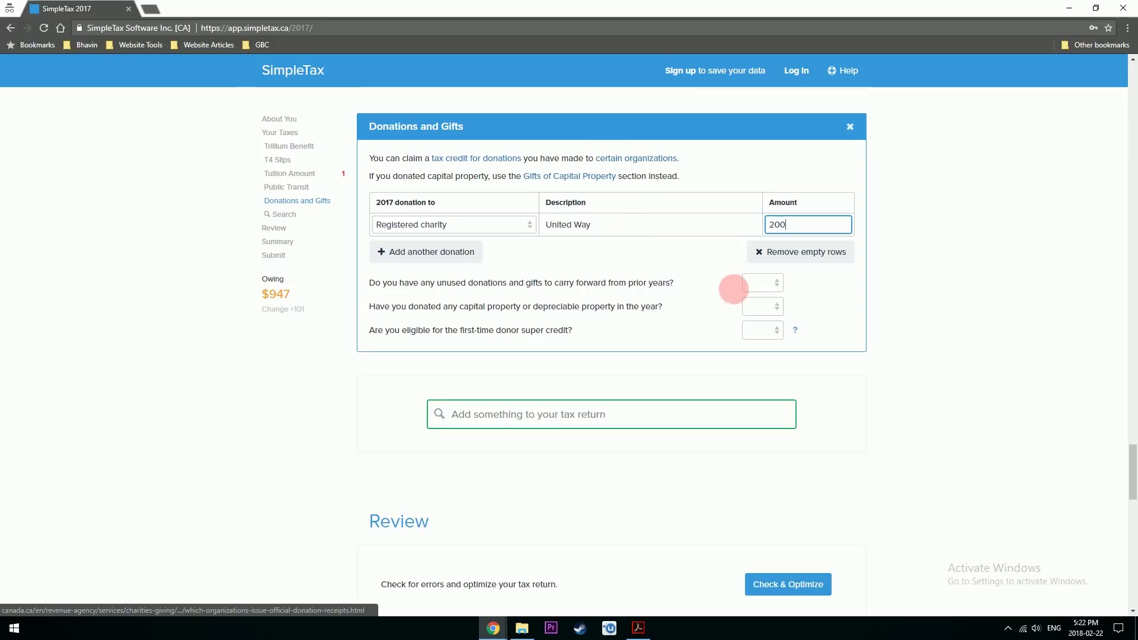
# - Answer No to the carried-forward donations, donated capital property and first-time donor super credit questions
pyautogui.click(762, 282)
pyautogui.click(768, 320)
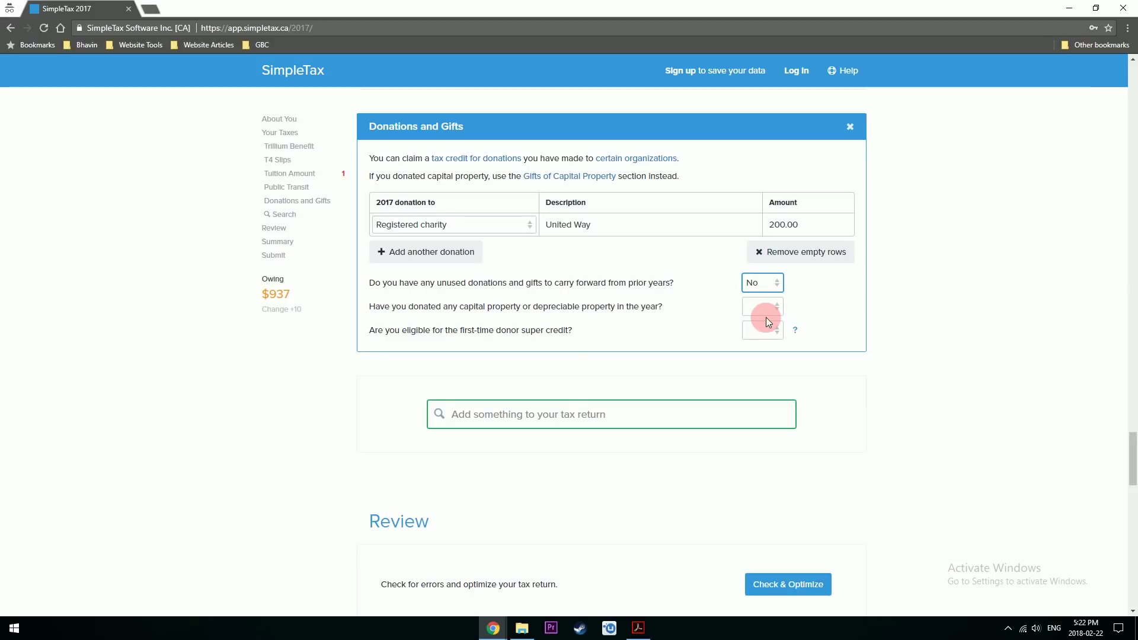
pyautogui.click(782, 306)
pyautogui.click(750, 345)
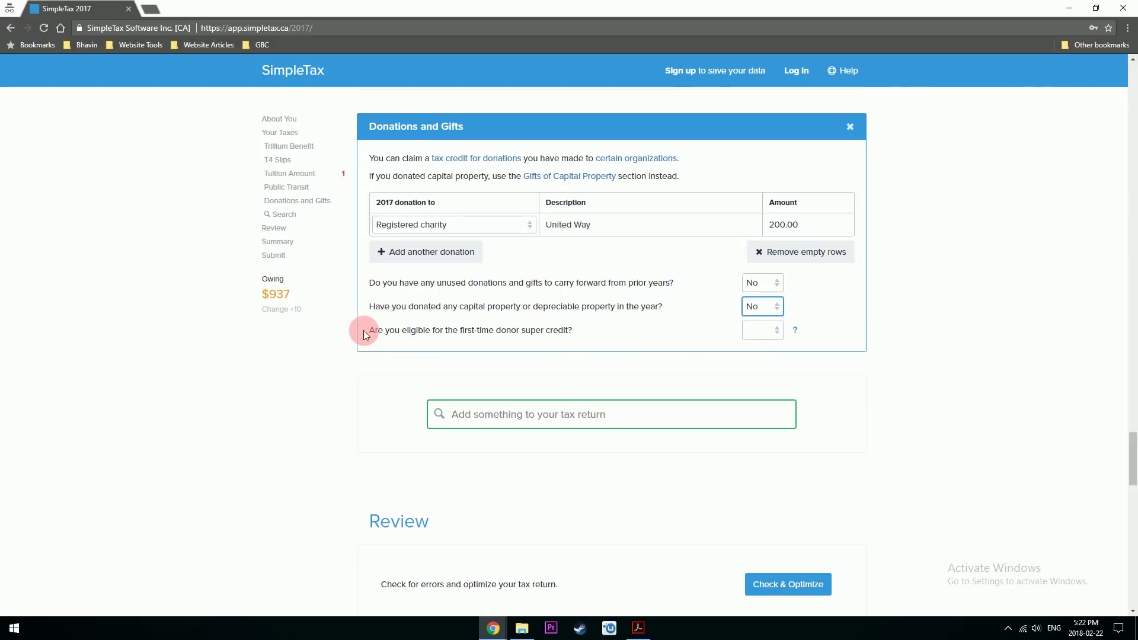
pyautogui.click(761, 336)
pyautogui.click(757, 368)
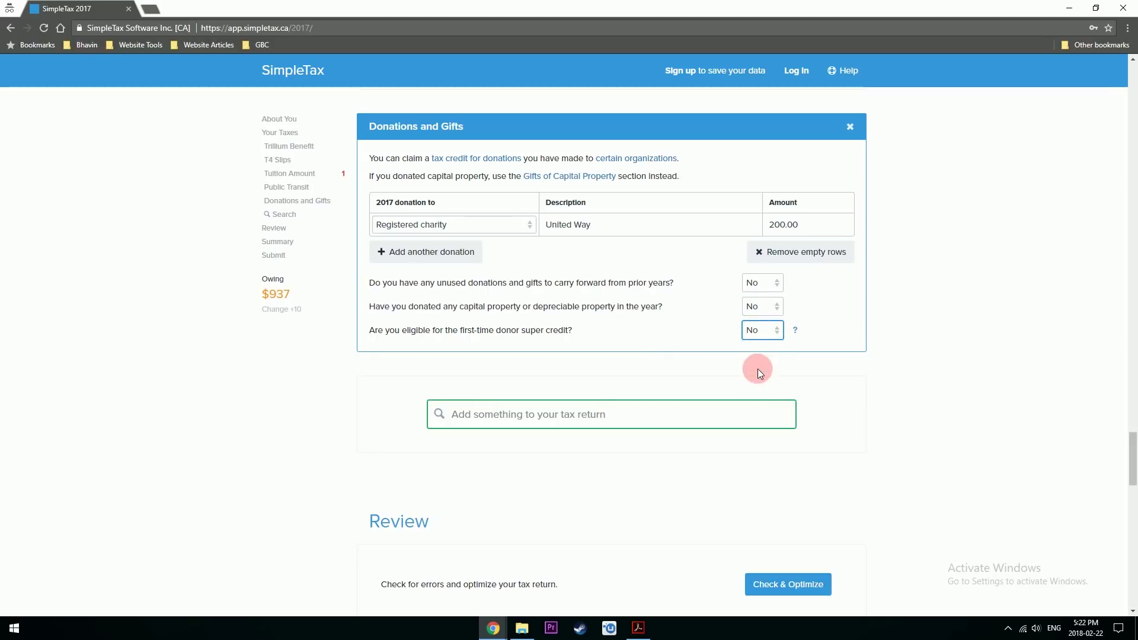
pyautogui.click(505, 318)
pyautogui.click(645, 414)
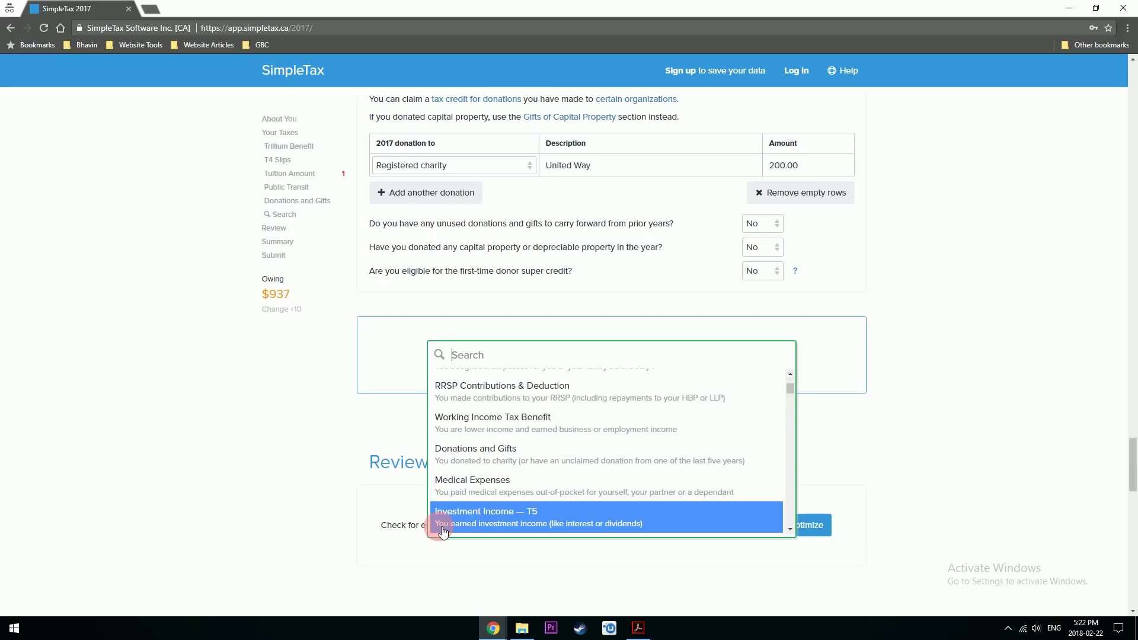
pyautogui.click(442, 530)
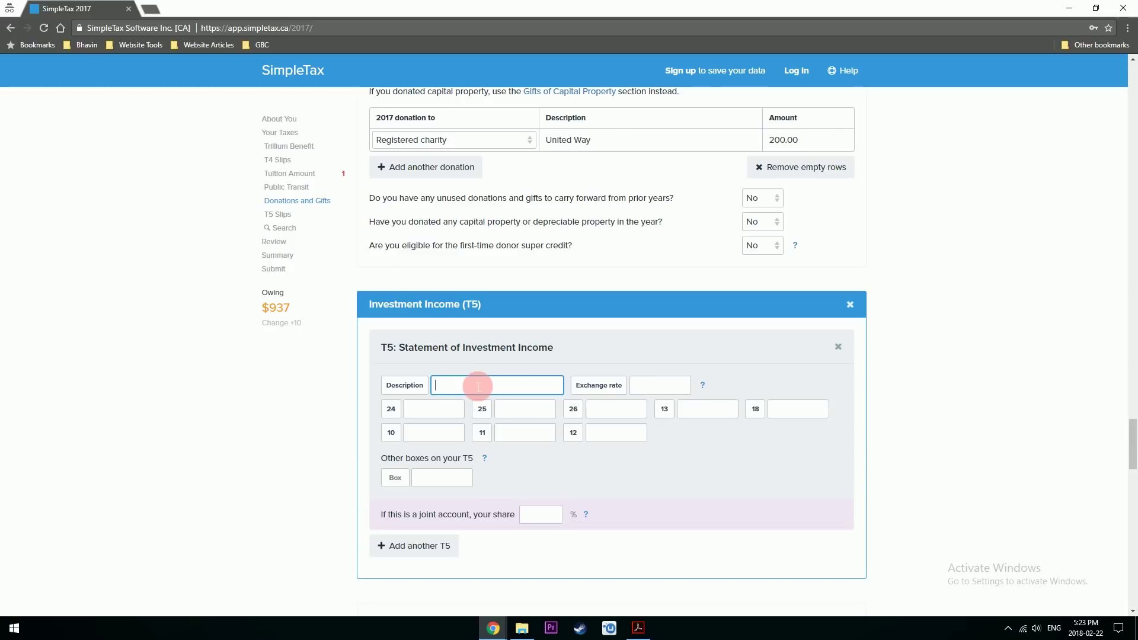
pyautogui.click(848, 347)
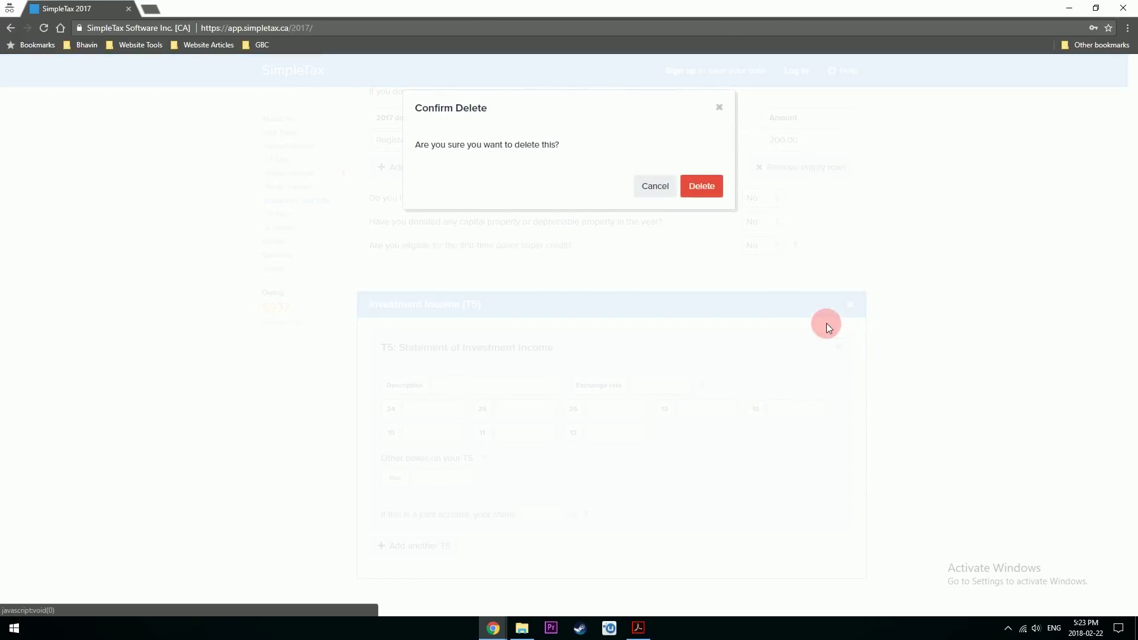
pyautogui.click(702, 186)
pyautogui.click(849, 304)
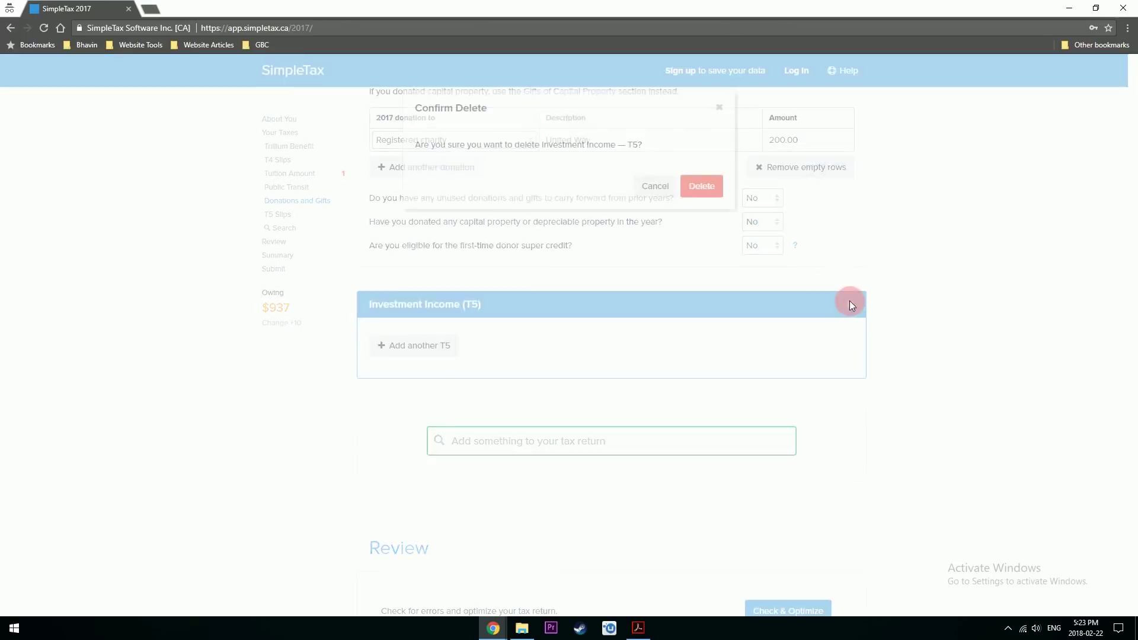
pyautogui.click(702, 186)
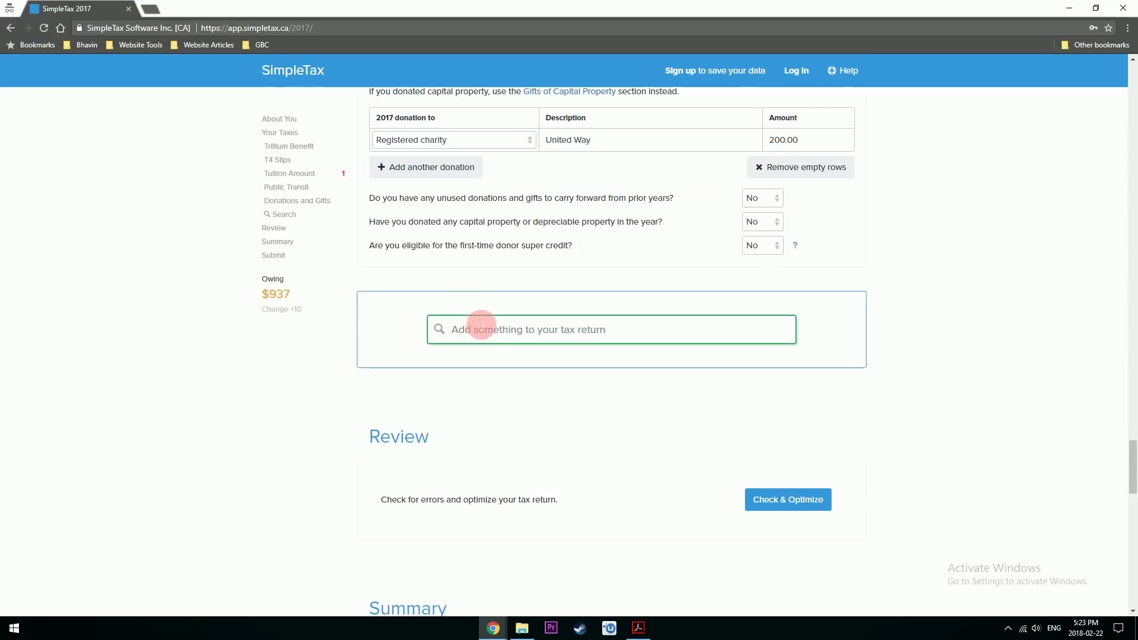
pyautogui.click(479, 323)
pyautogui.scroll(-3, 788, 502)
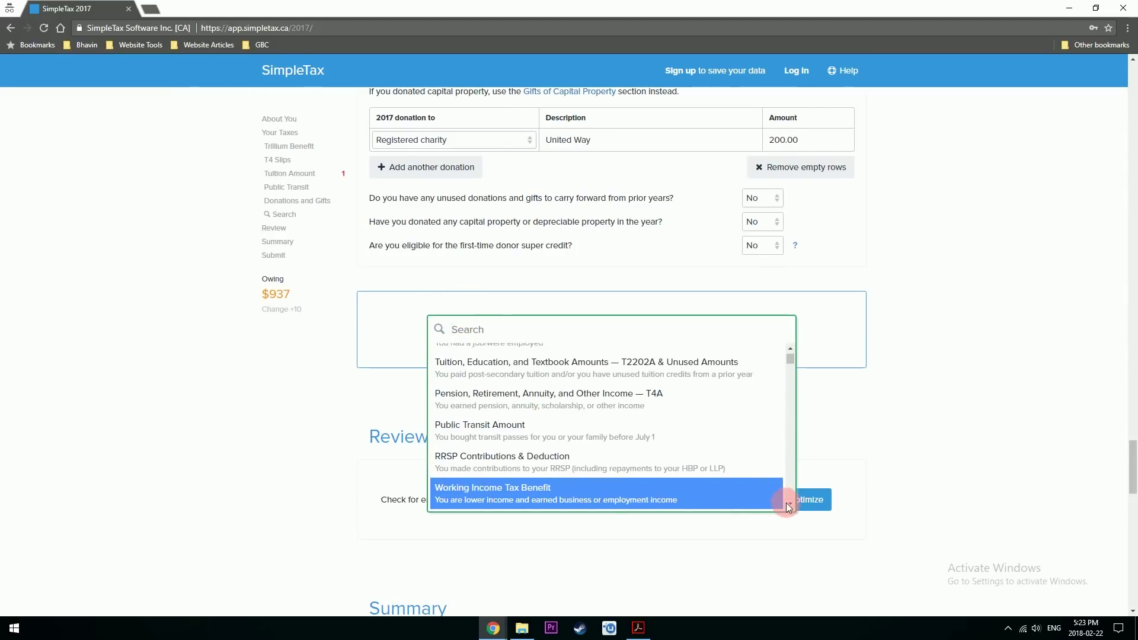
pyautogui.scroll(-2, 789, 503)
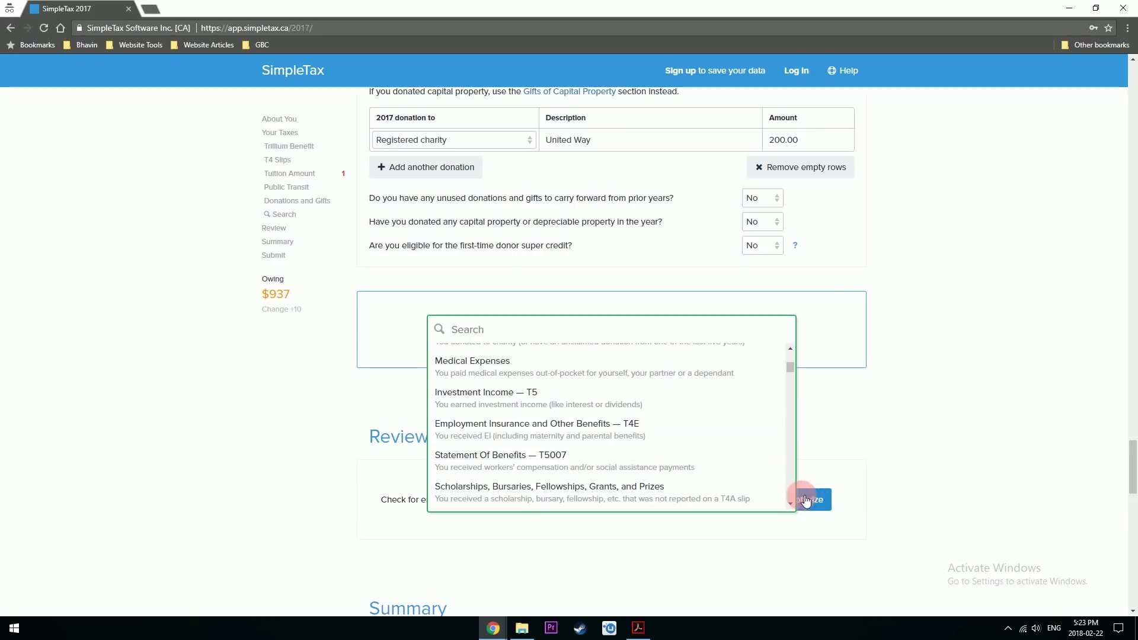
pyautogui.scroll(-2, 789, 502)
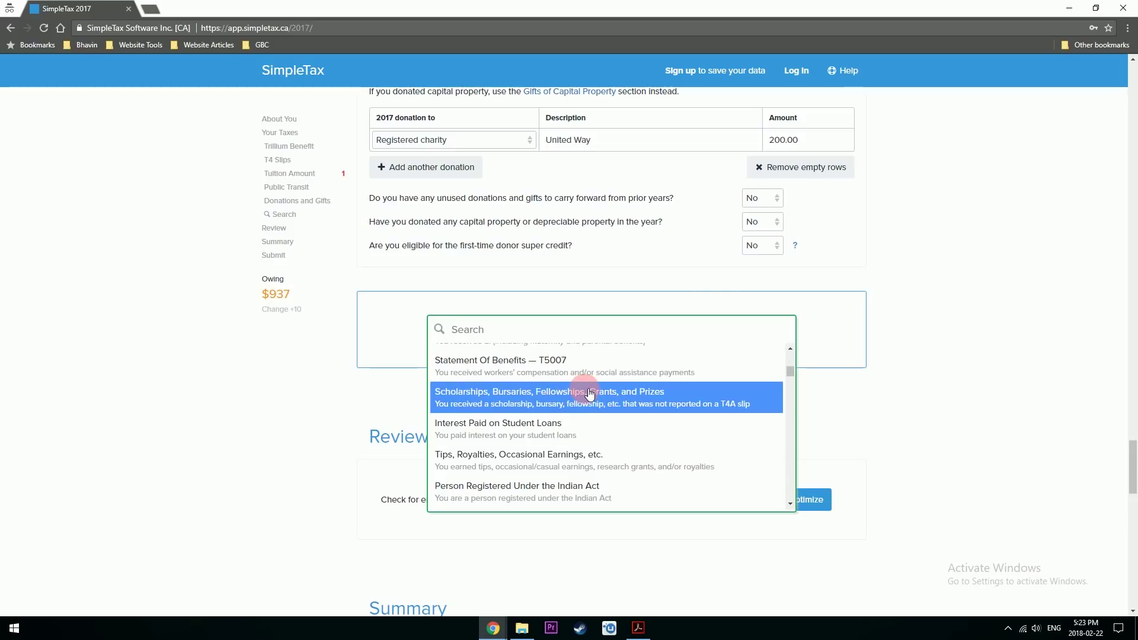
pyautogui.scroll(-1, 674, 437)
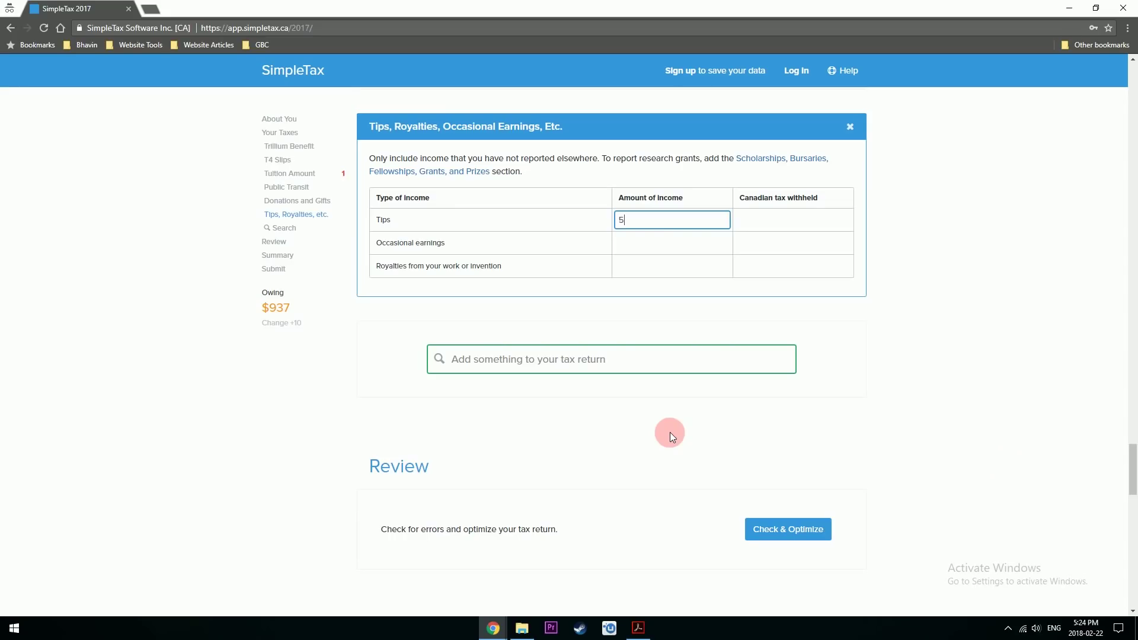
# - Confirm the 500 tips amount, enter 500.00 royalties income, and leave tips tax withheld at 0.00
pyautogui.write('00')
pyautogui.click(631, 244)
pyautogui.click(638, 262)
pyautogui.write('500')
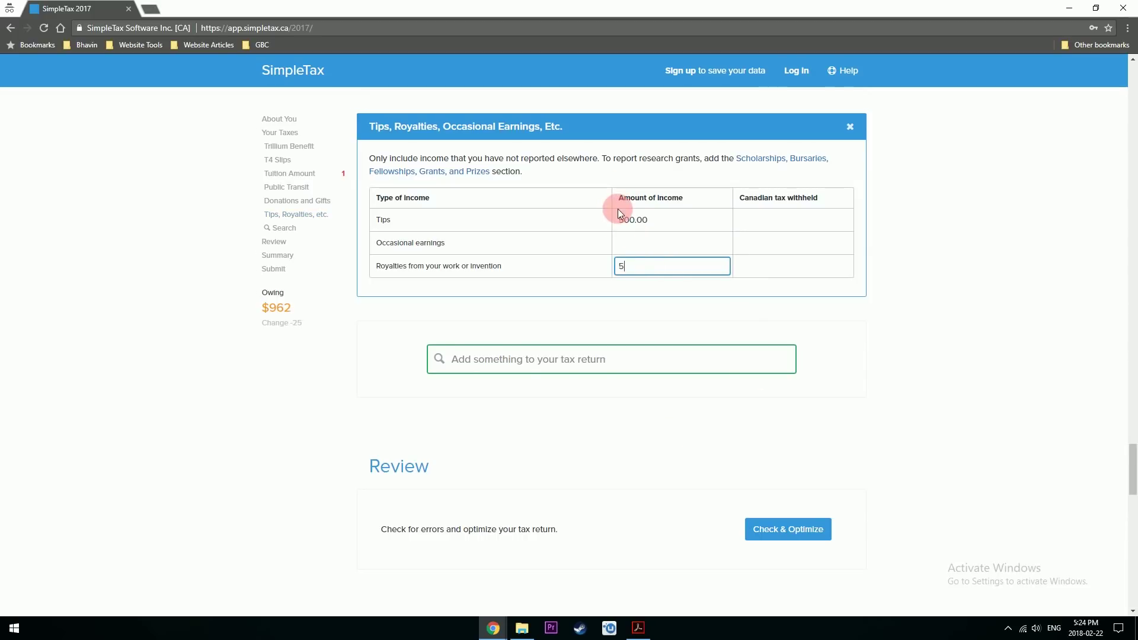
pyautogui.click(797, 218)
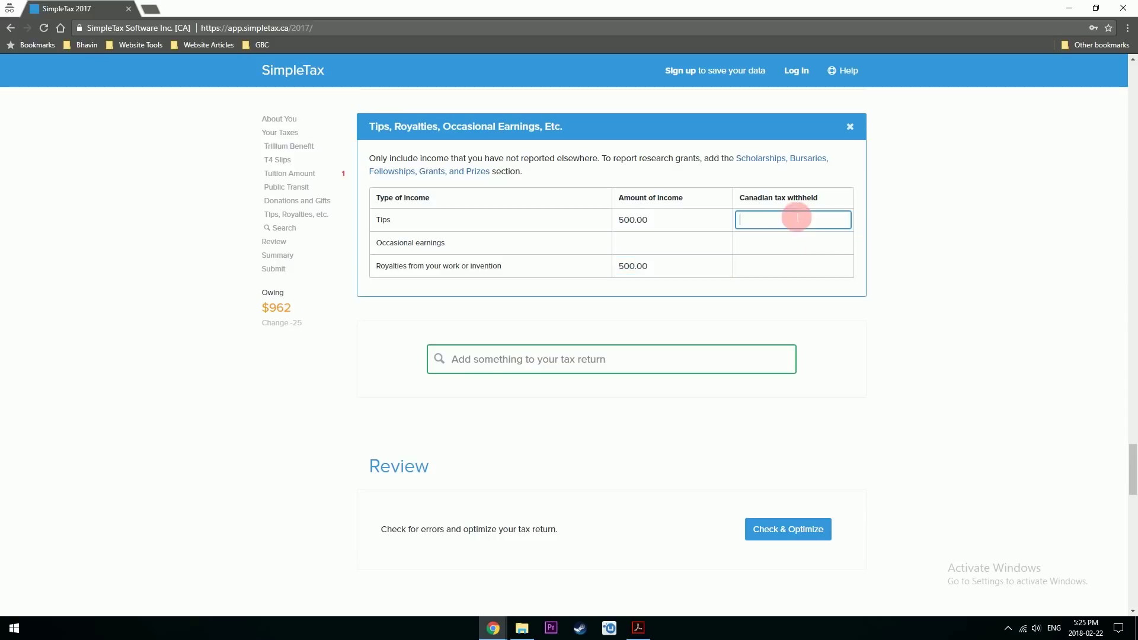
pyautogui.click(815, 275)
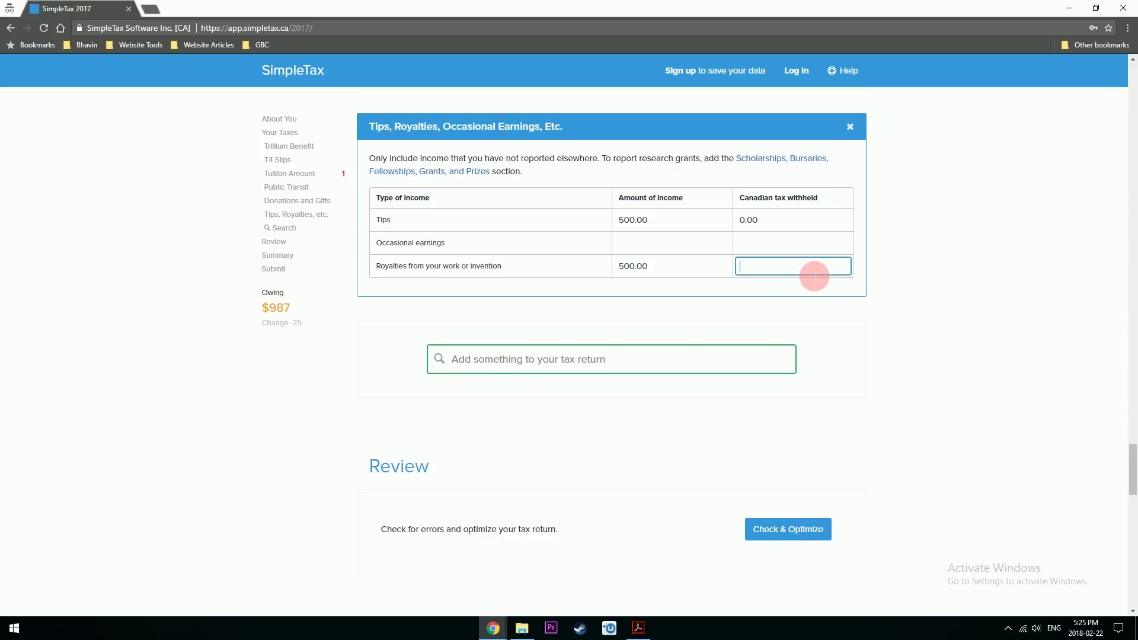
# - Browse the Add something list of items for gift-related entries, leaving royalties tax withheld at 0.00
pyautogui.click(681, 385)
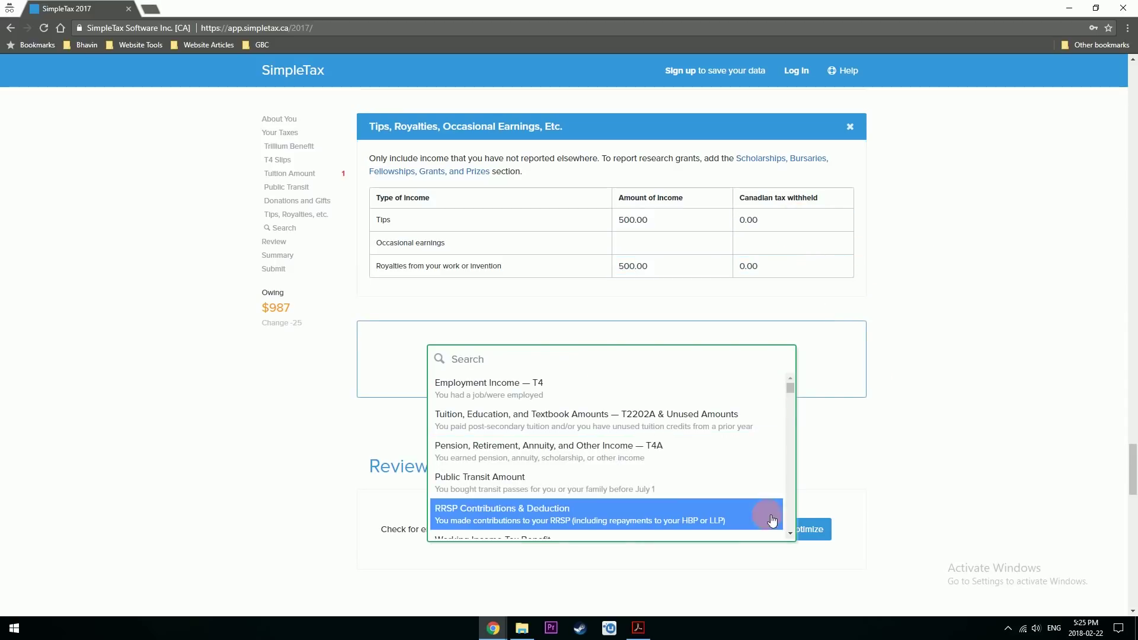
pyautogui.scroll(-3, 788, 530)
pyautogui.scroll(-5, 788, 529)
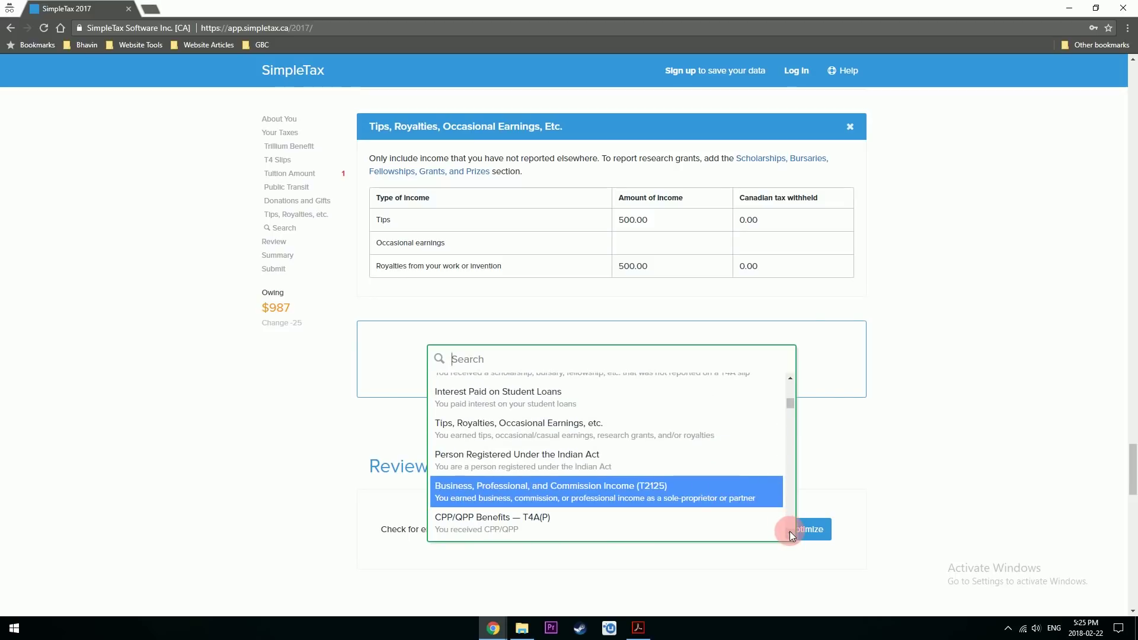
pyautogui.scroll(-4, 789, 531)
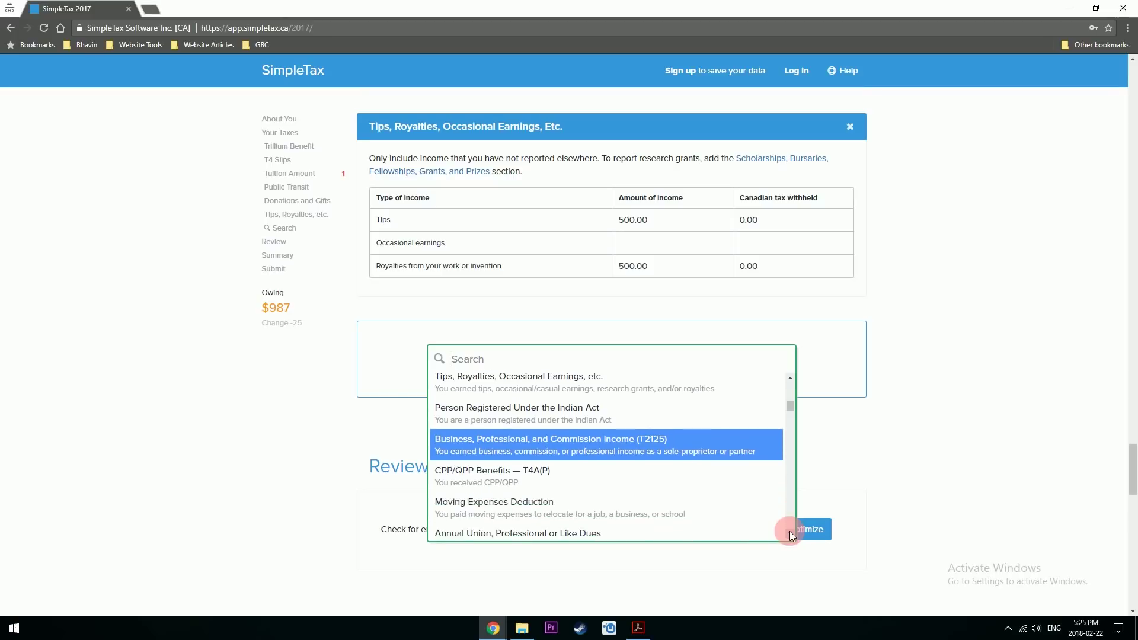
pyautogui.scroll(-5, 791, 533)
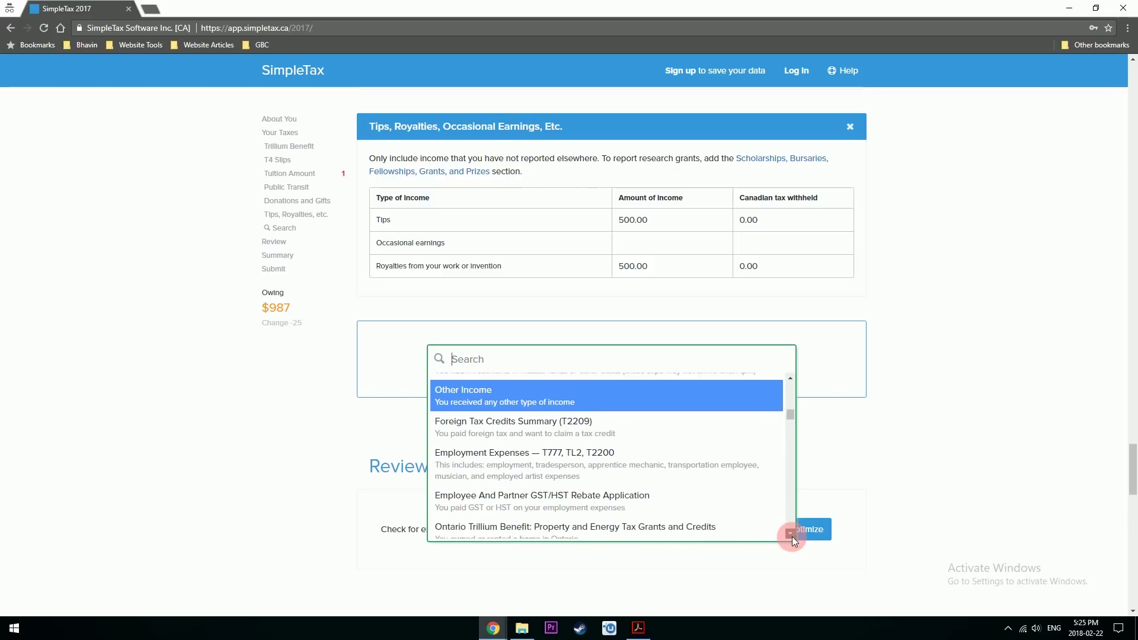
pyautogui.scroll(-4, 792, 535)
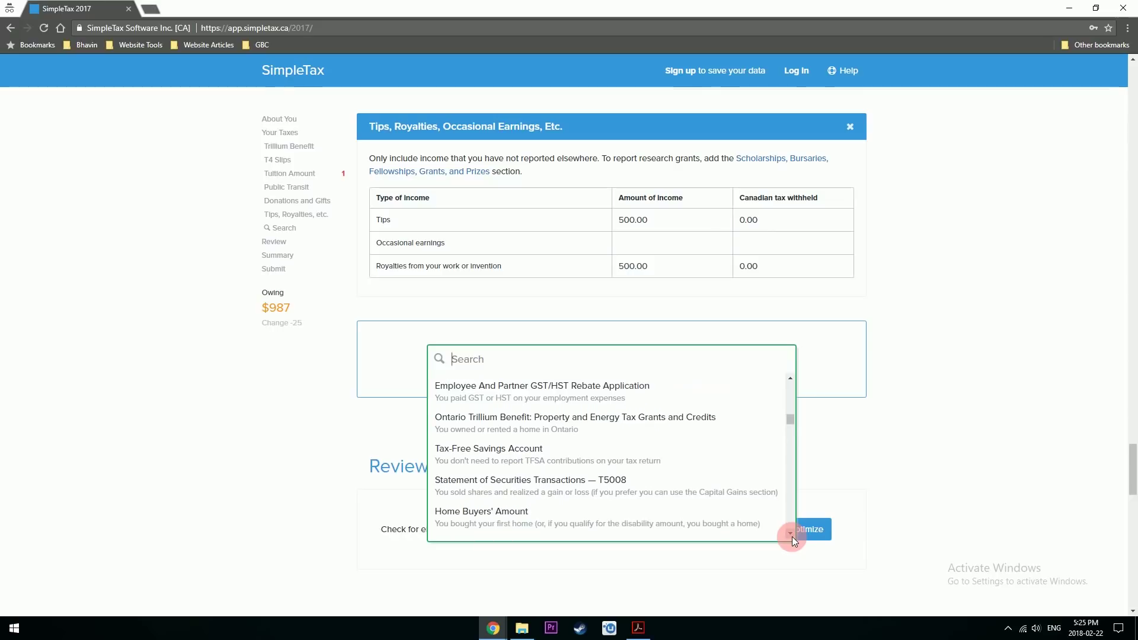
pyautogui.scroll(-6, 791, 536)
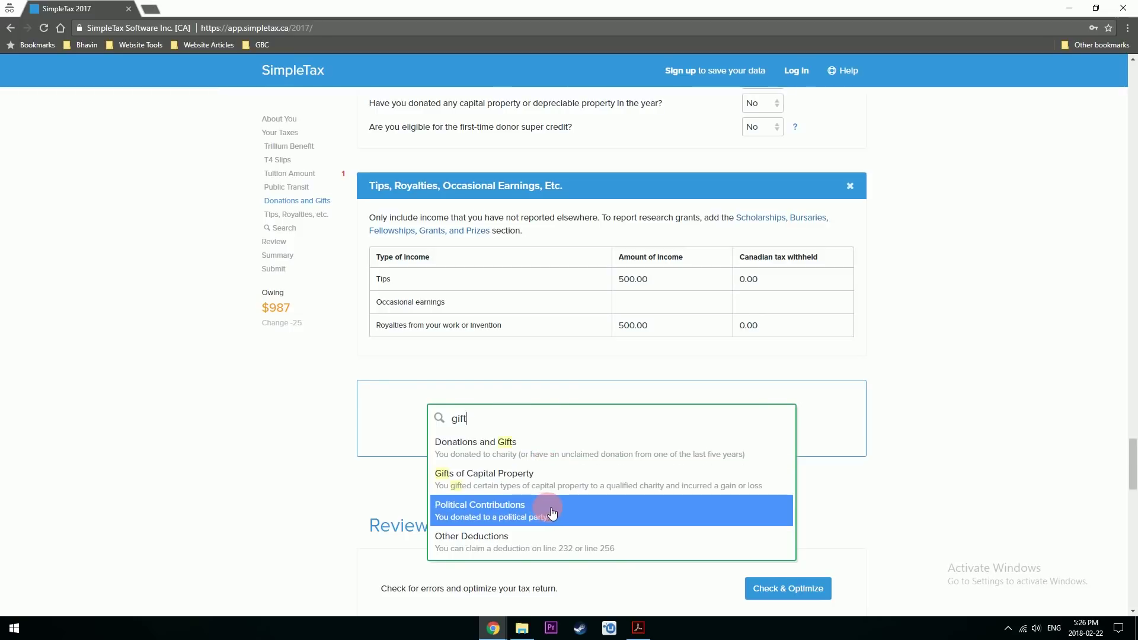
# - Look back over the Donations and Gifts section, then jump to Tuition, Education, and Textbook Amounts
pyautogui.click(570, 458)
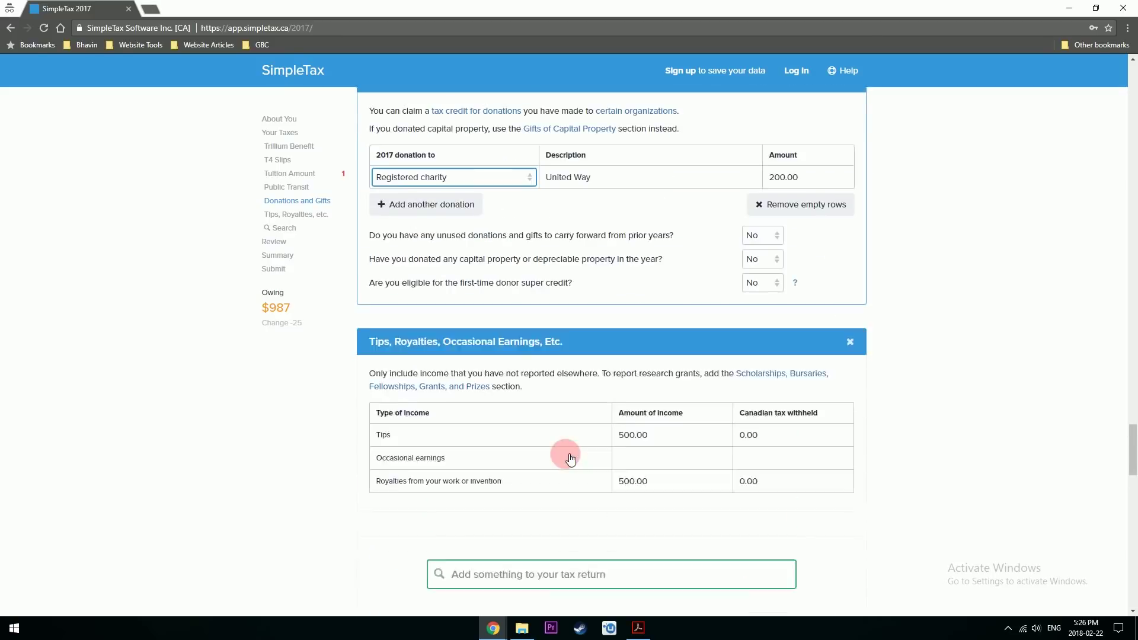
pyautogui.scroll(-4, 722, 308)
pyautogui.click(541, 384)
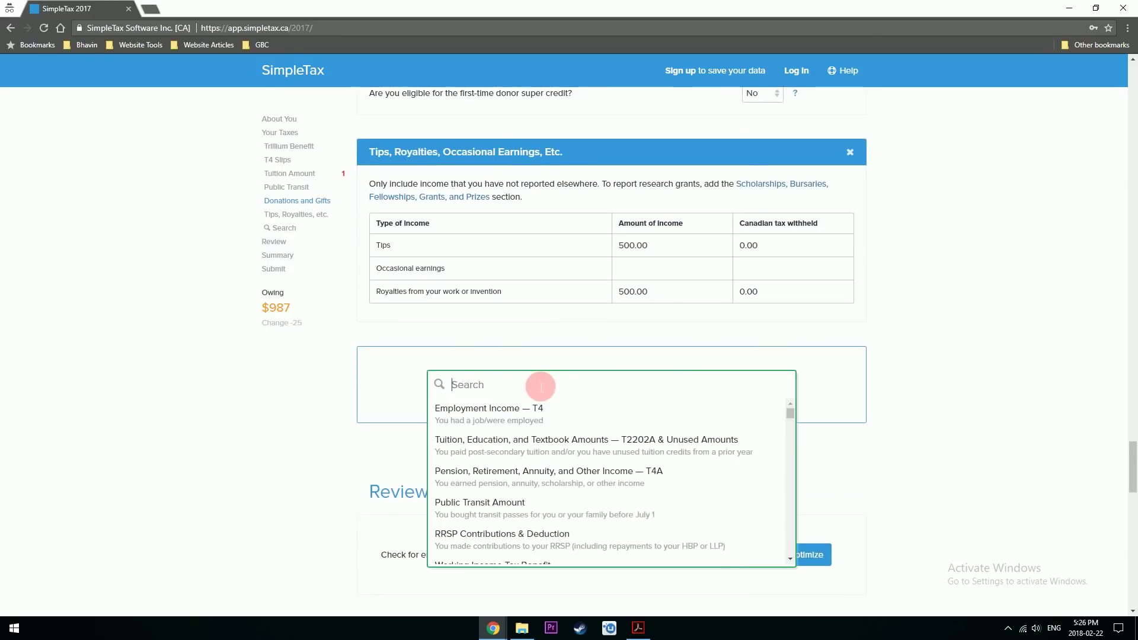
pyautogui.scroll(6, 759, 270)
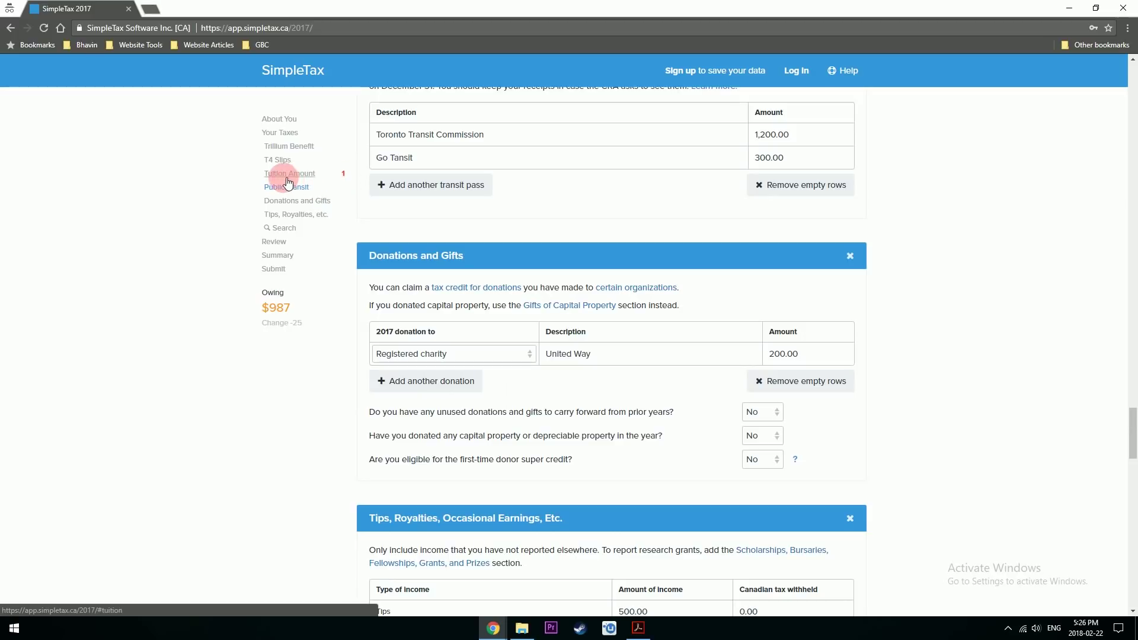
pyautogui.scroll(-6, 355, 226)
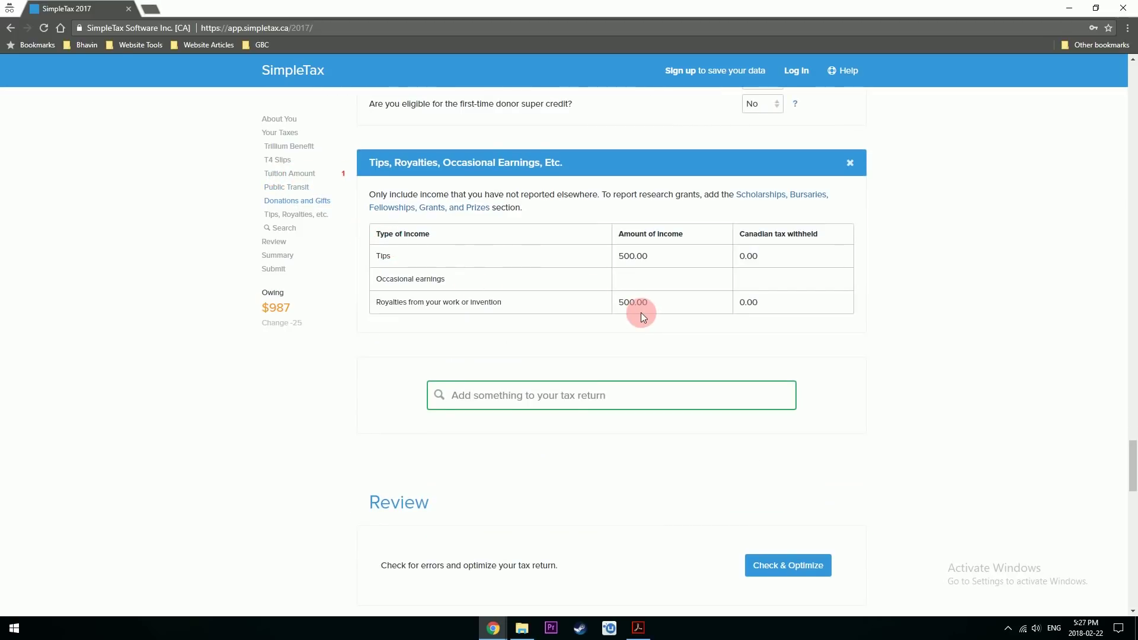
pyautogui.scroll(5, 415, 255)
pyautogui.click(284, 178)
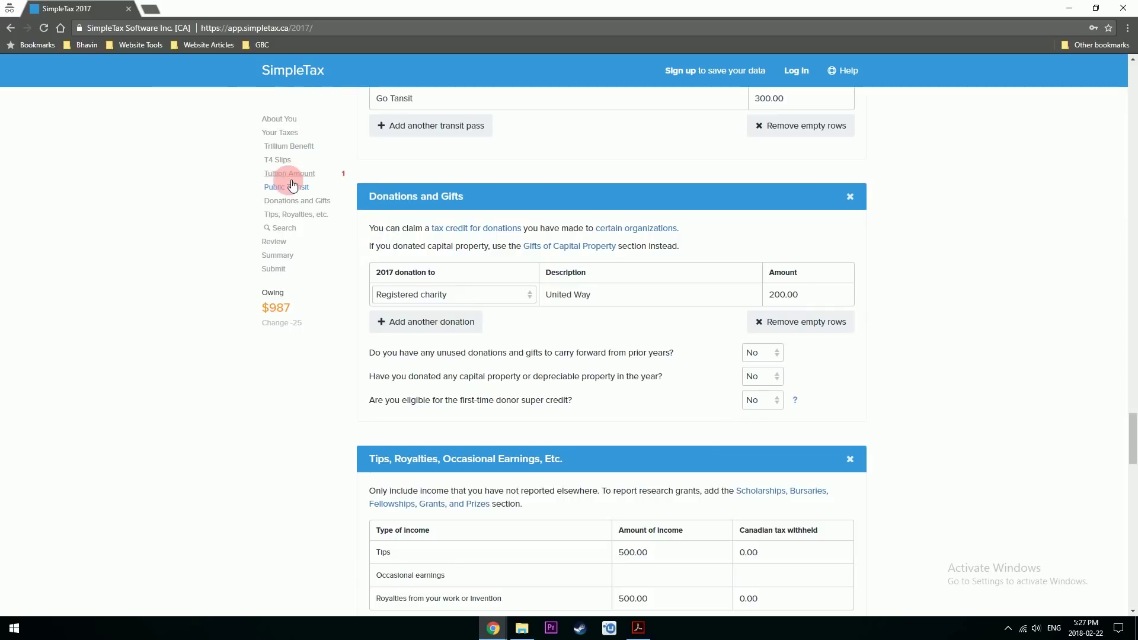
pyautogui.click(305, 174)
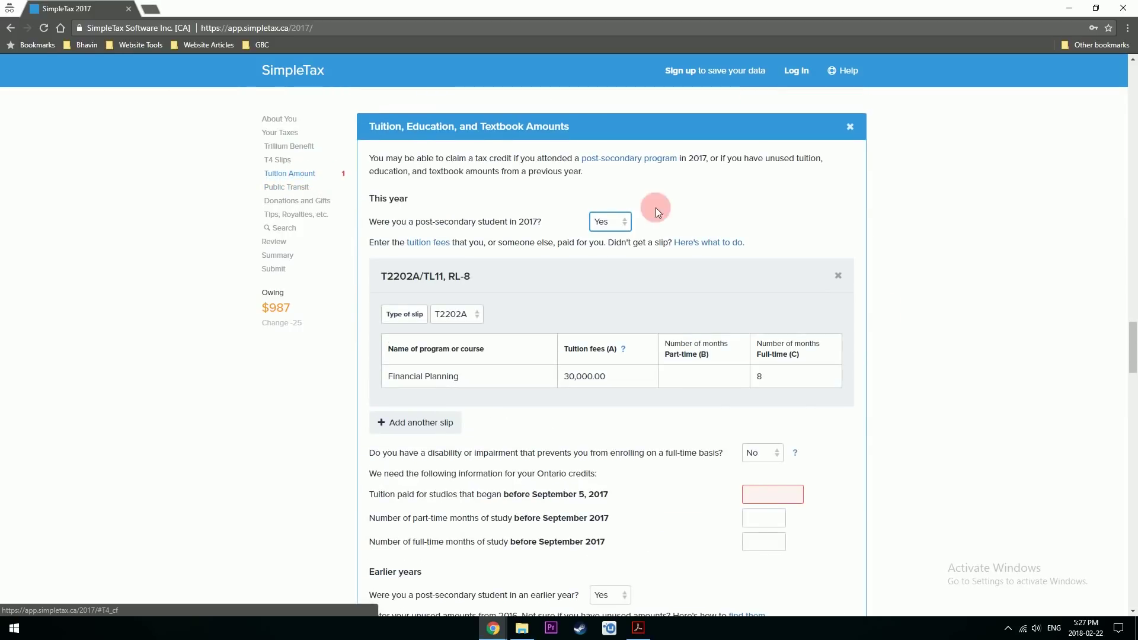
# - Enter 30,000.00 as Ontario tuition paid for studies that began before September 5, 2017
pyautogui.click(782, 497)
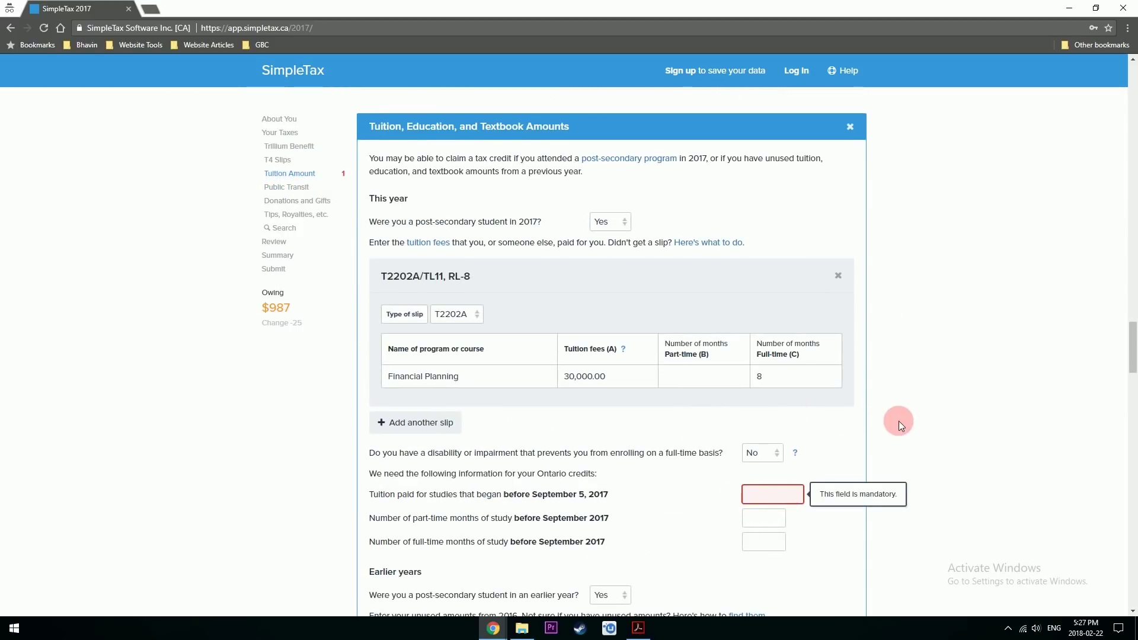
pyautogui.write('30,000.0')
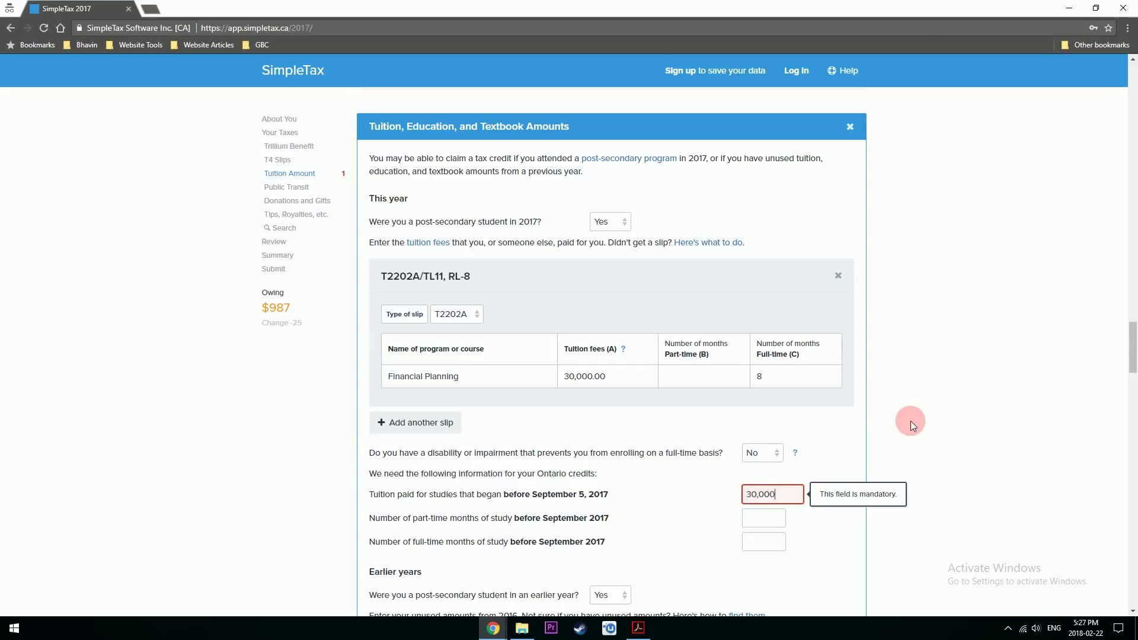
pyautogui.click(684, 542)
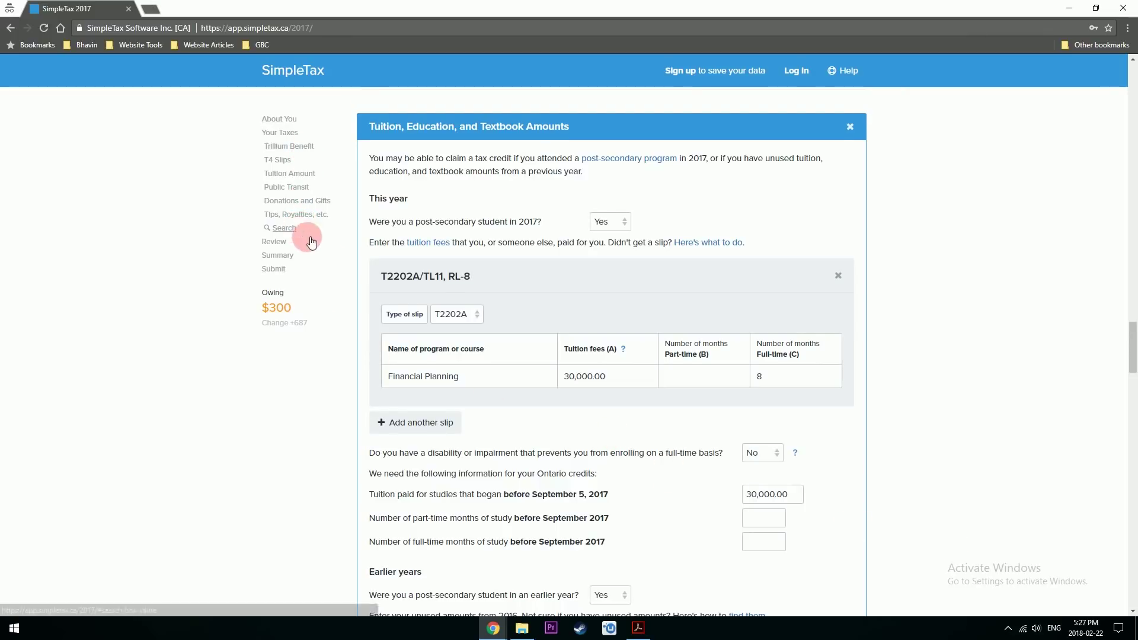
# - Run Check & Optimize, dismiss the change-of-address and EI premiums warnings, and go to the Trillium Benefit errors
pyautogui.click(292, 228)
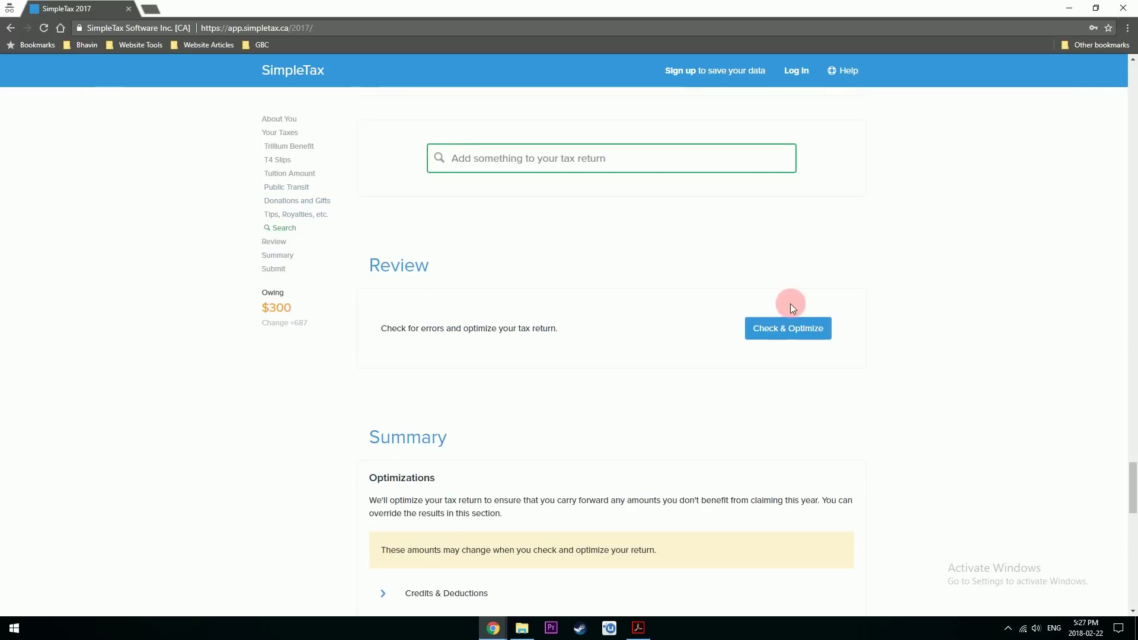
pyautogui.click(788, 328)
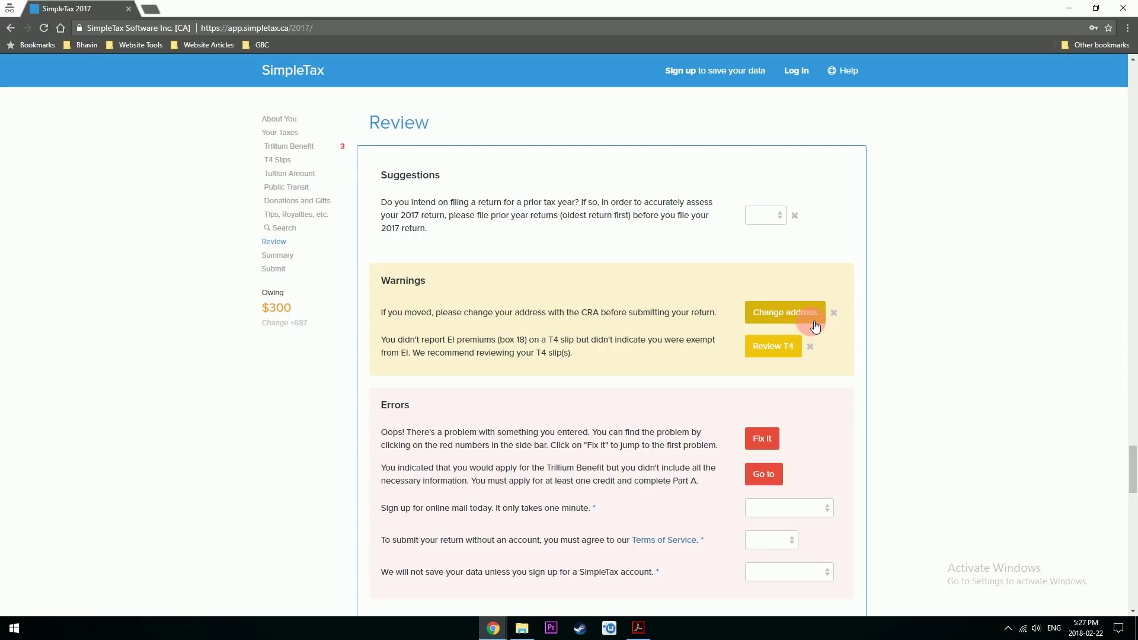
pyautogui.click(833, 313)
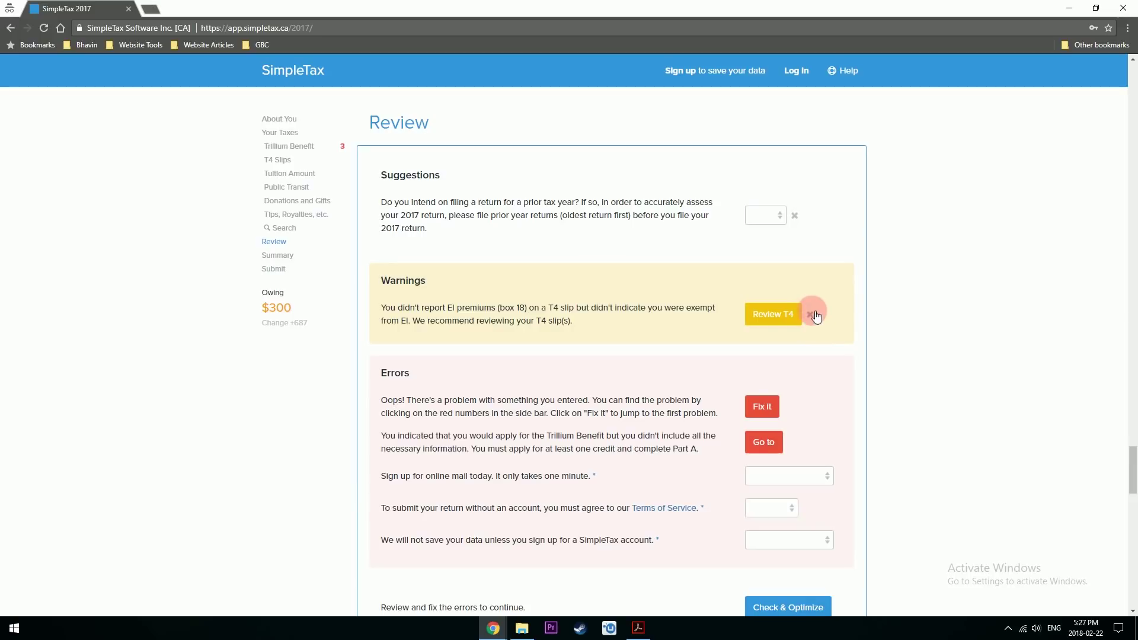
pyautogui.click(810, 314)
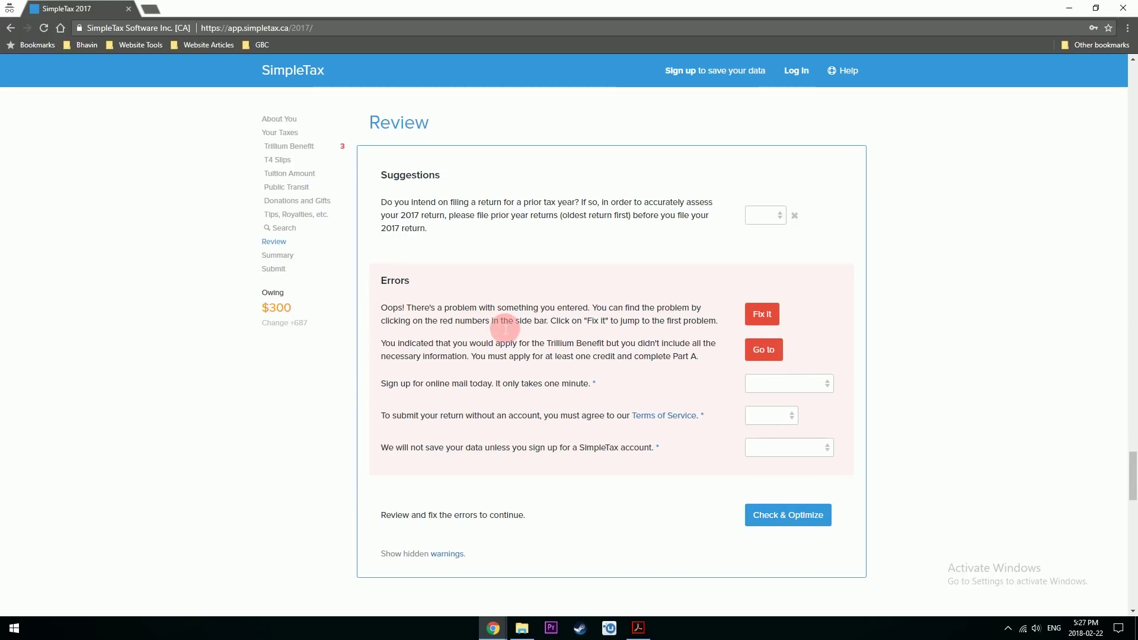
pyautogui.click(346, 153)
pyautogui.click(724, 181)
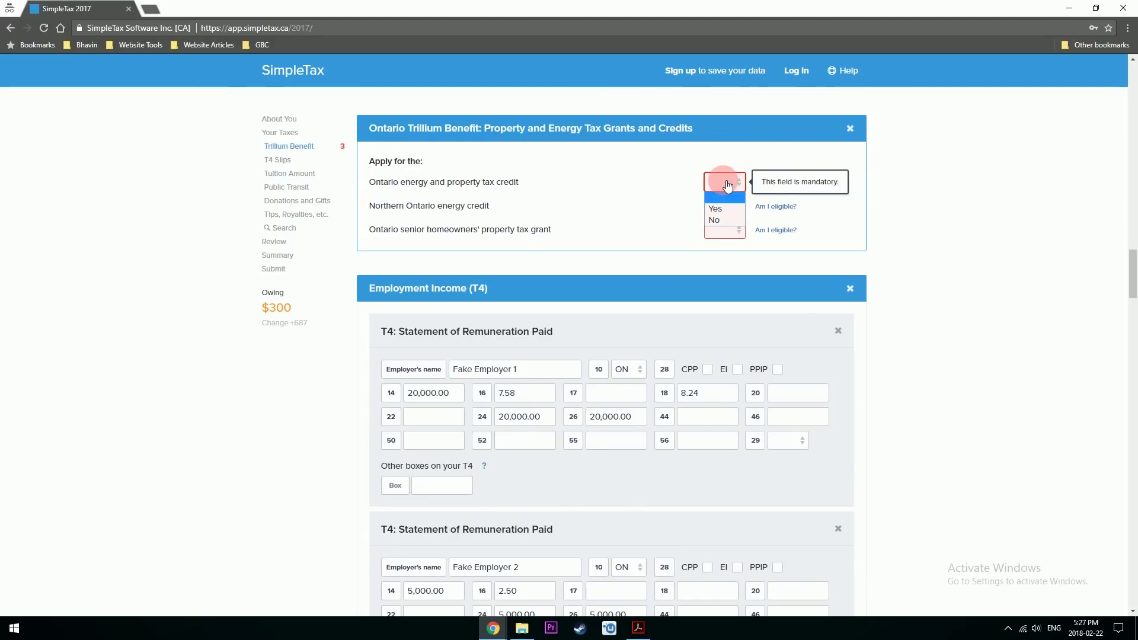
# - Answer No to the Ontario energy and property tax credit, Northern Ontario energy credit and senior homeowners' grant
pyautogui.click(719, 233)
pyautogui.click(724, 205)
pyautogui.click(723, 244)
pyautogui.click(729, 230)
pyautogui.click(720, 264)
pyautogui.scroll(-15, 720, 264)
pyautogui.scroll(-15, 716, 265)
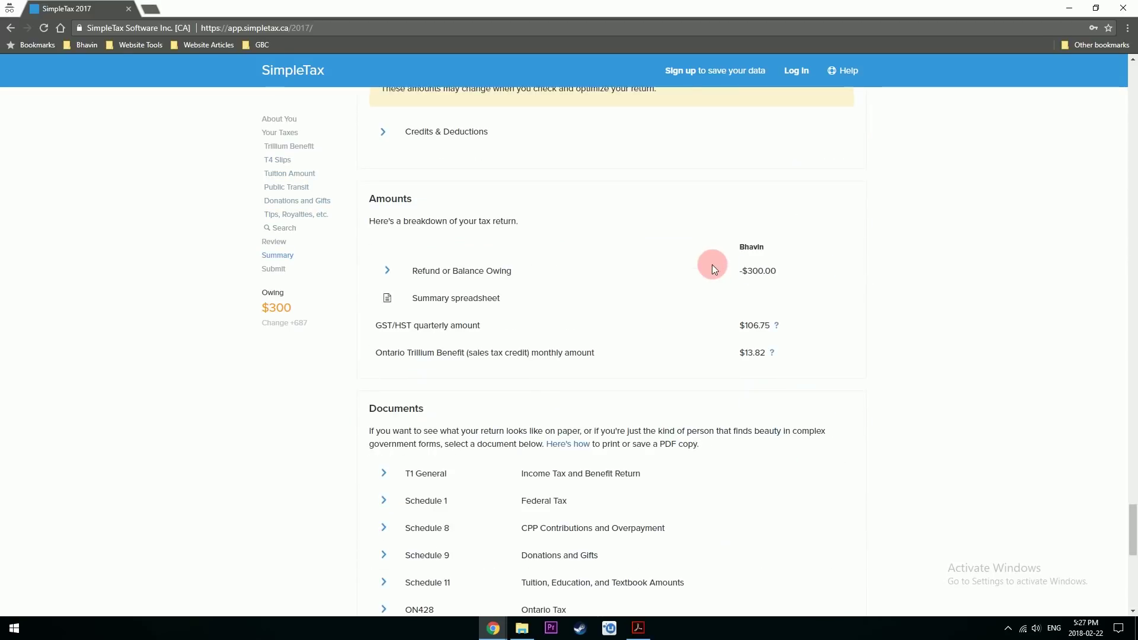
pyautogui.scroll(6, 691, 262)
# - Recheck the return, choosing 'No, not yet' for online mail, 'I agree' to Terms, and 'I understand' for no account
pyautogui.click(784, 221)
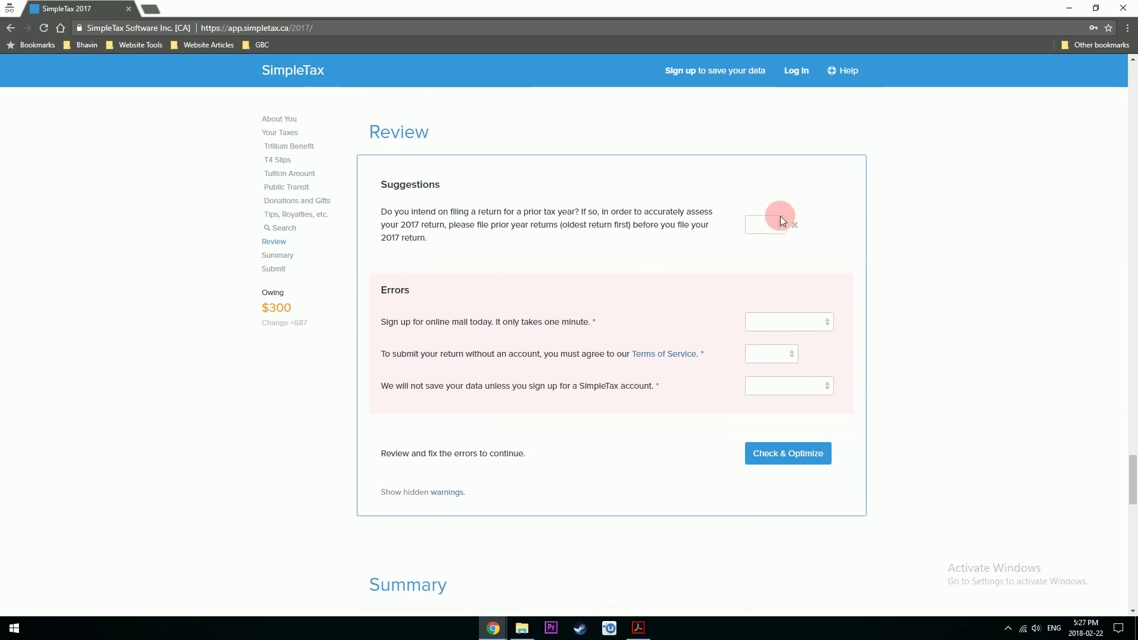
pyautogui.click(788, 312)
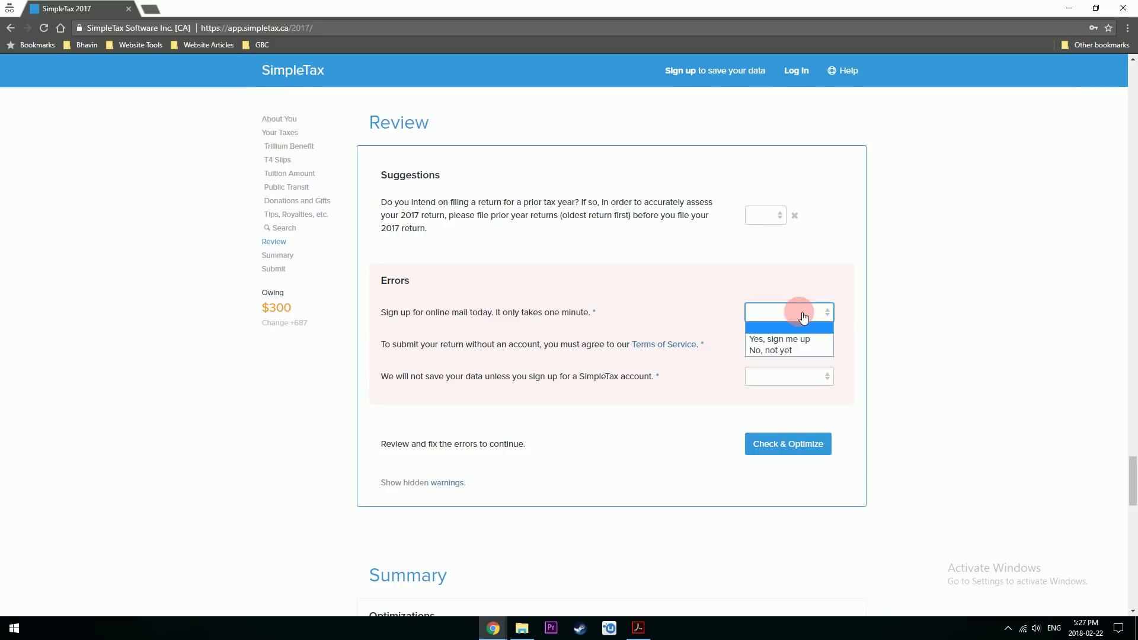
pyautogui.click(788, 349)
pyautogui.click(777, 317)
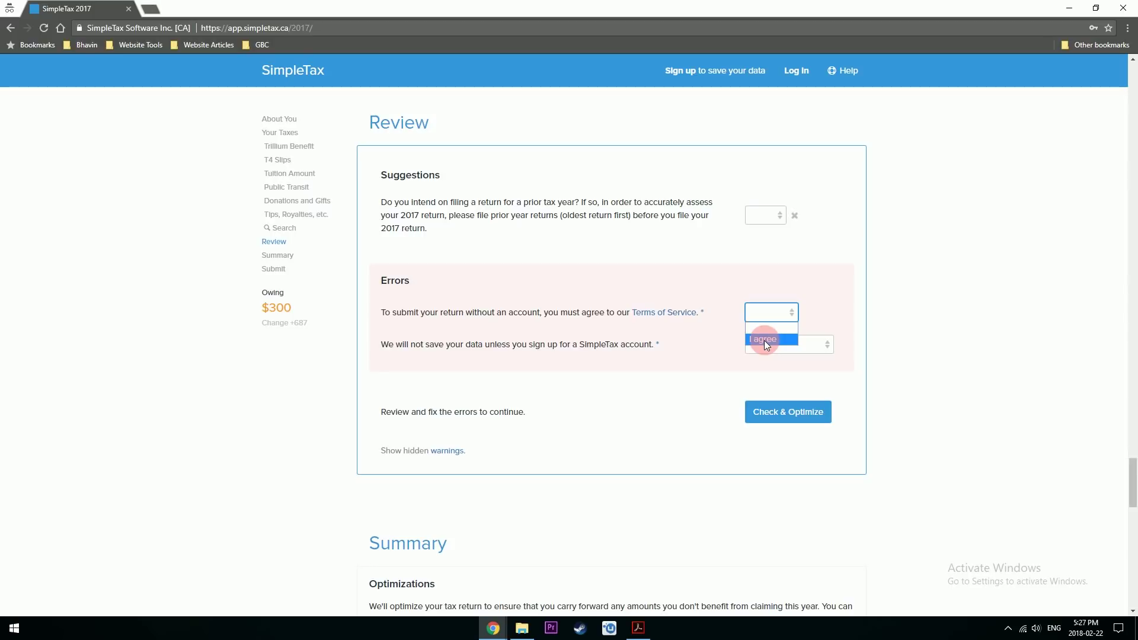
pyautogui.click(765, 340)
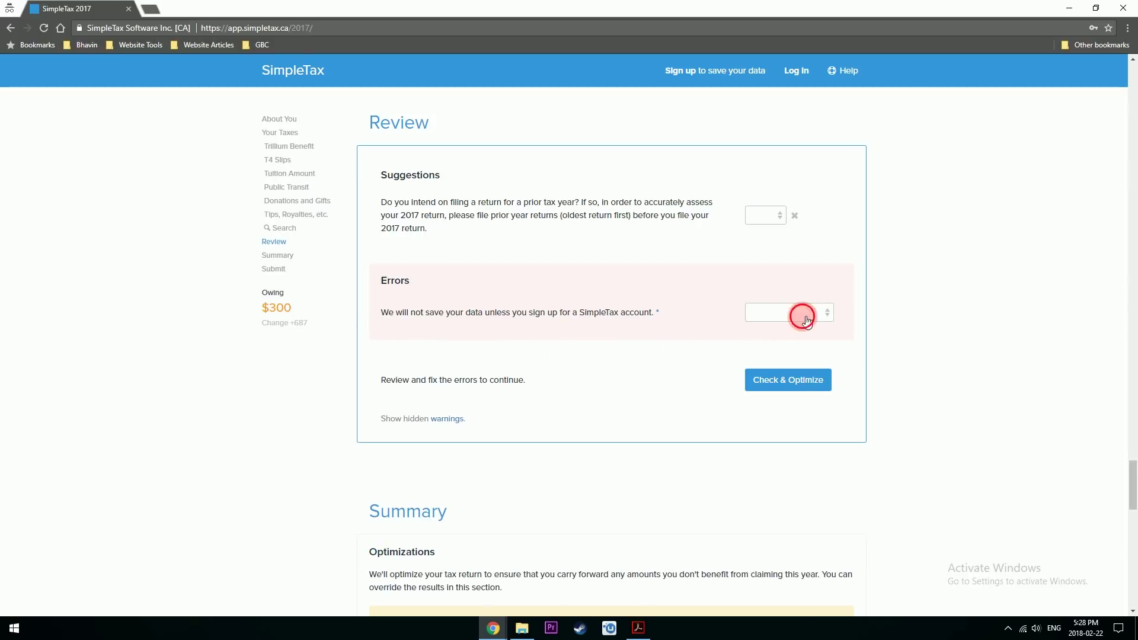
pyautogui.click(806, 312)
pyautogui.click(787, 349)
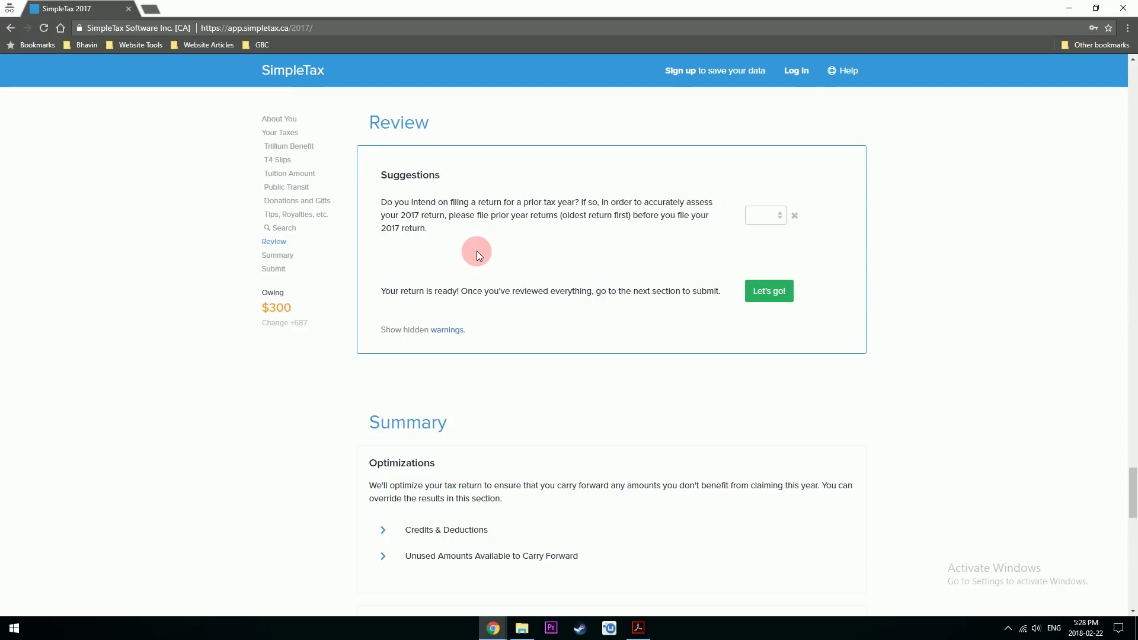
# - Expand the Credits & Deductions and line-by-line Refund or Balance Owing breakdowns in the Summary
pyautogui.scroll(-8, 480, 250)
pyautogui.scroll(-8, 483, 257)
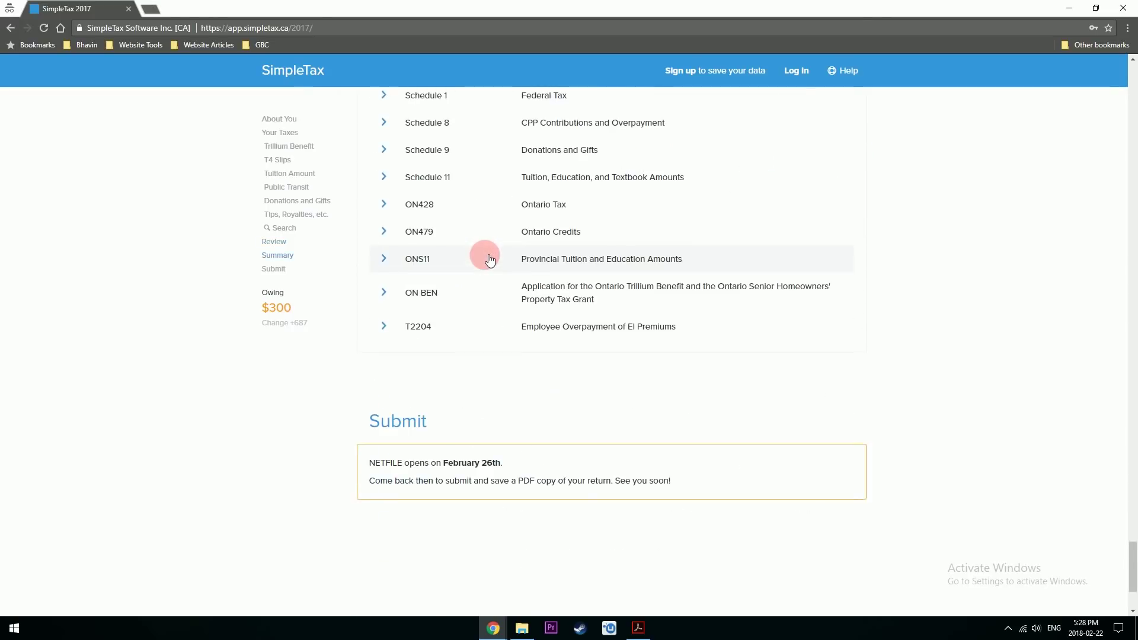
pyautogui.scroll(15, 470, 265)
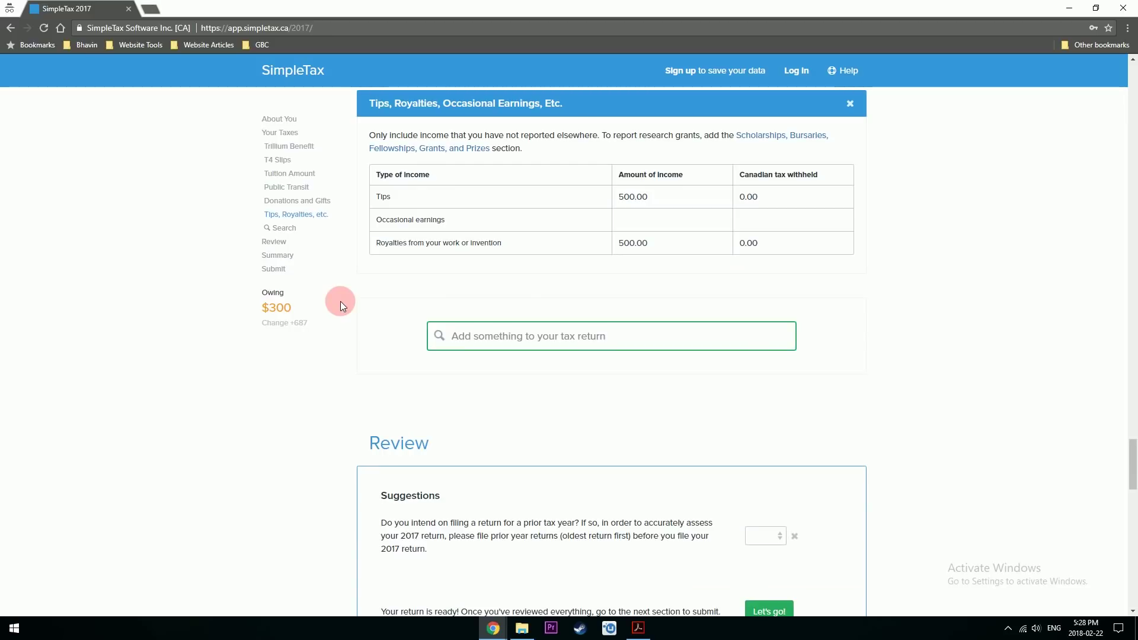
pyautogui.scroll(-6, 340, 301)
pyautogui.scroll(-2, 331, 325)
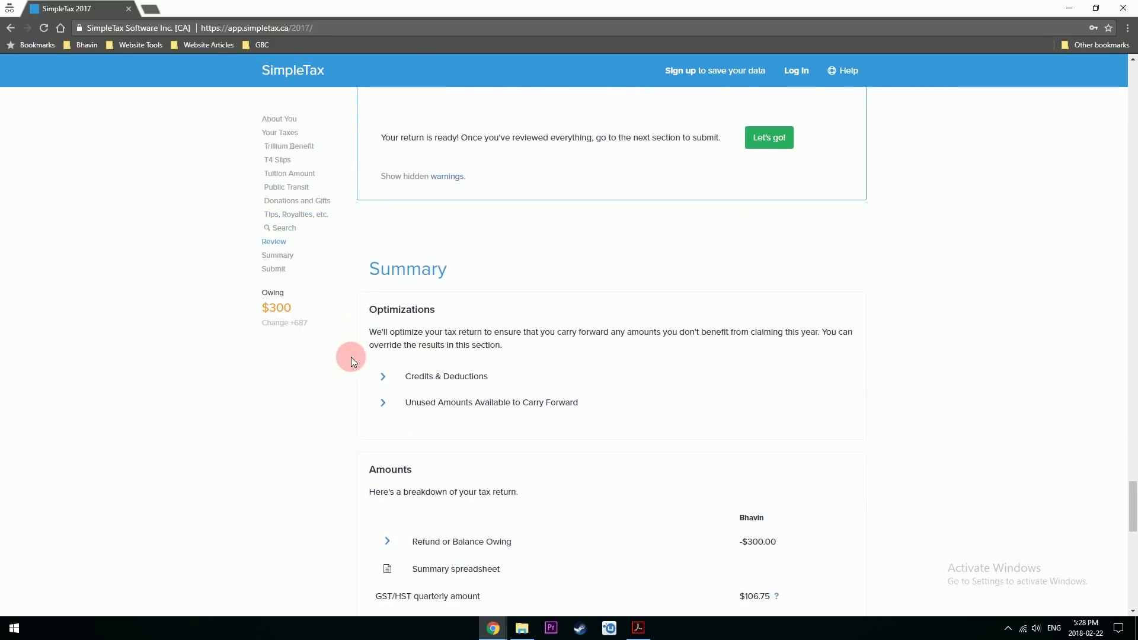
pyautogui.click(384, 376)
pyautogui.scroll(-5, 391, 355)
pyautogui.click(388, 319)
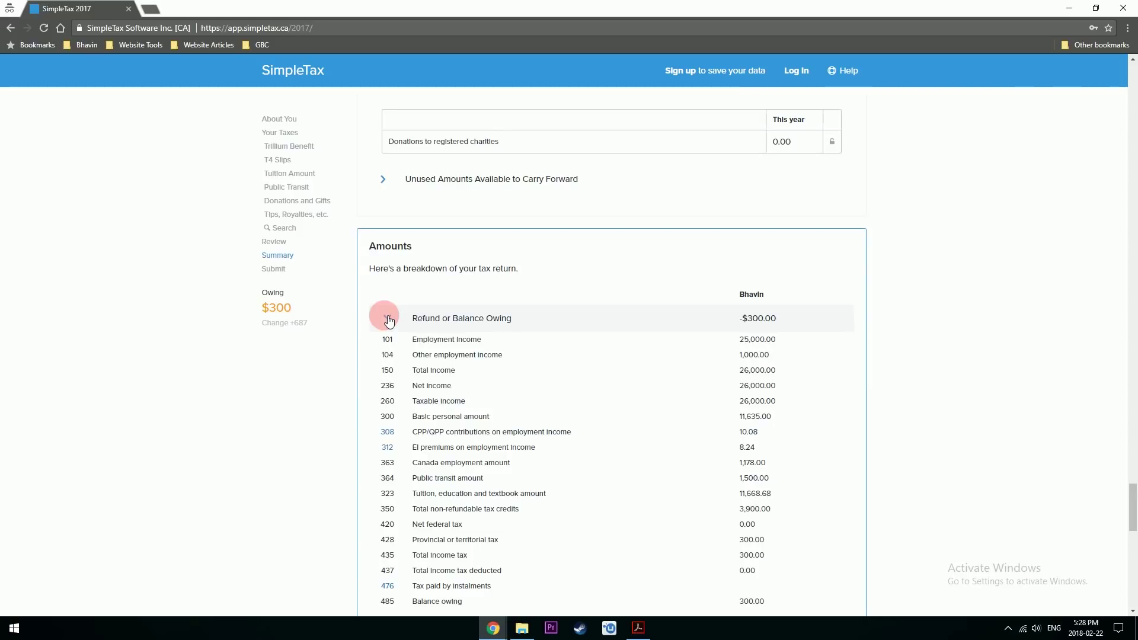
# - Preview the T1 General and ON-BEN forms and continue down to the Submit section
pyautogui.scroll(-5, 373, 436)
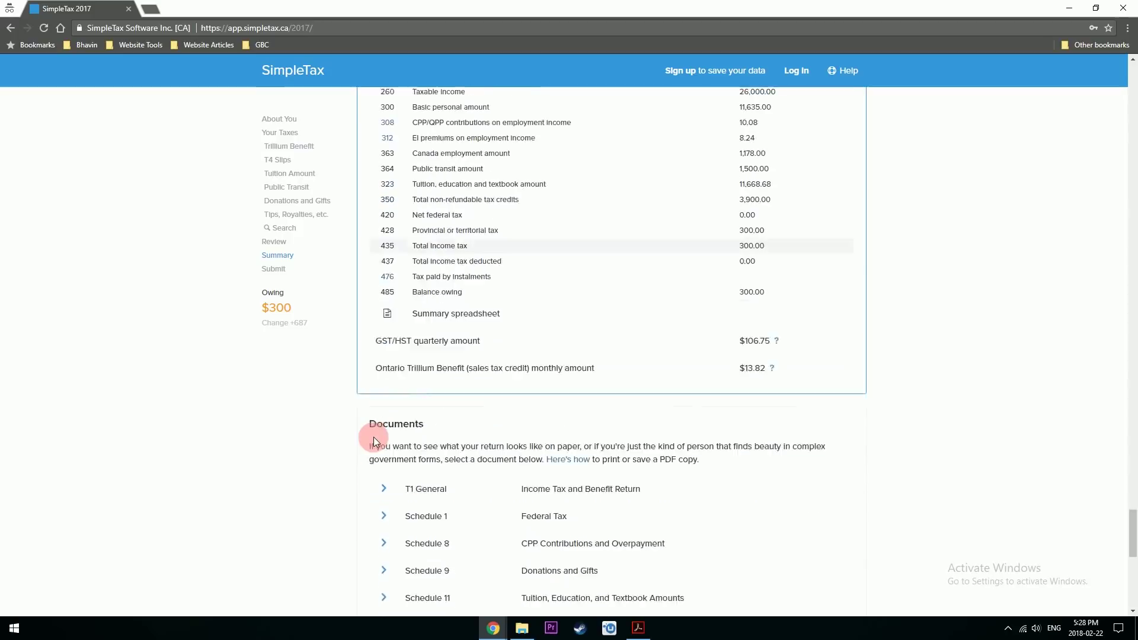
pyautogui.click(382, 439)
pyautogui.scroll(-6, 386, 439)
pyautogui.scroll(3, 385, 439)
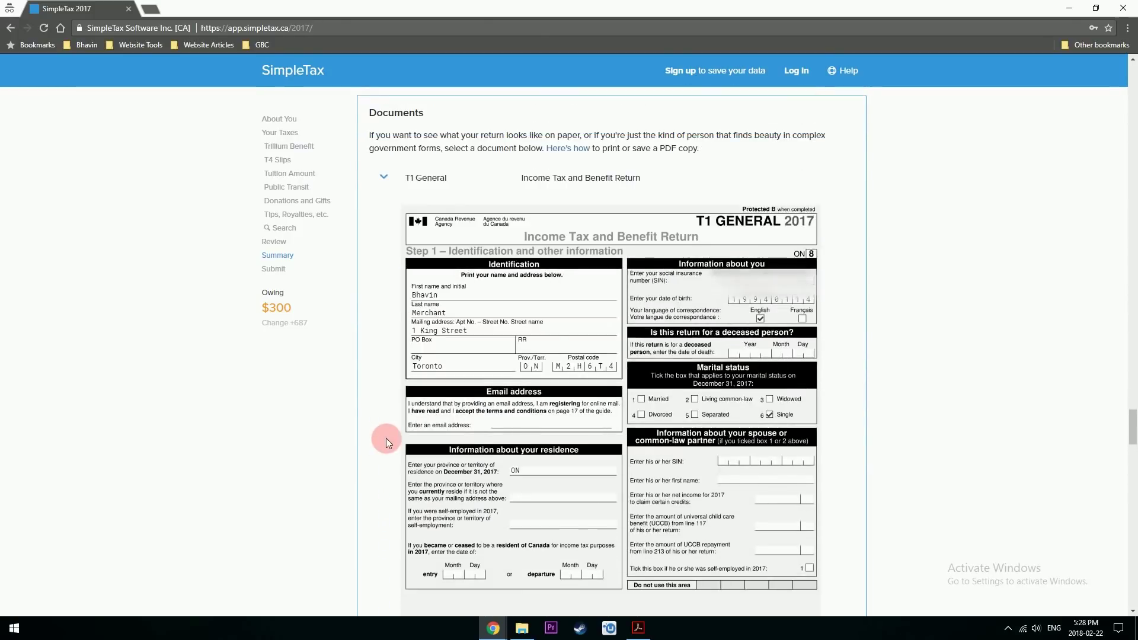
pyautogui.scroll(2, 386, 439)
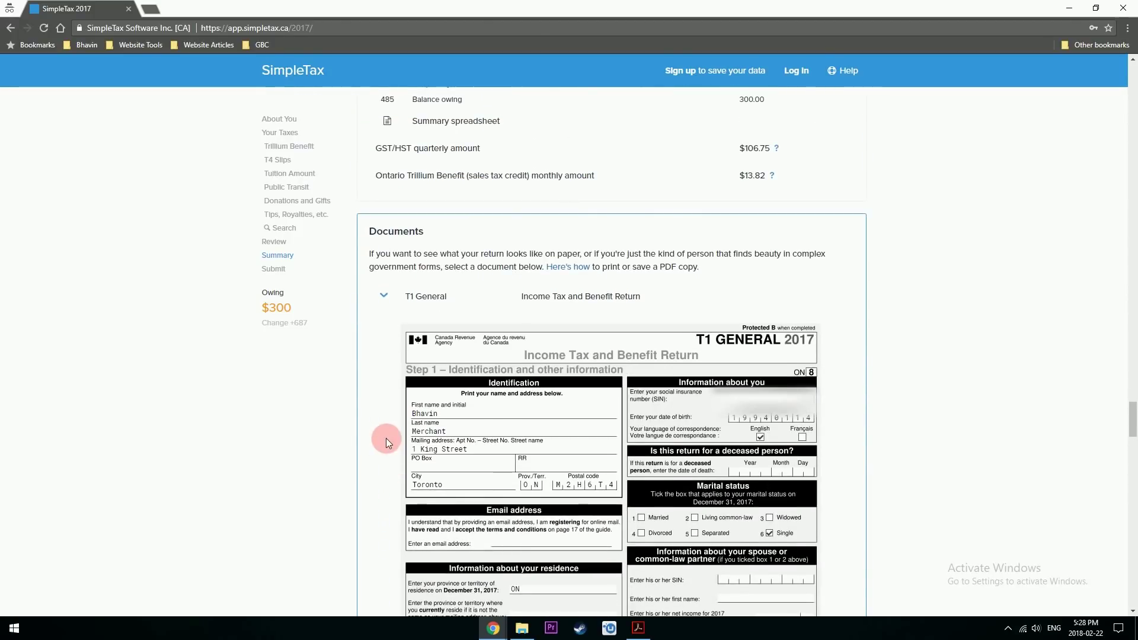
pyautogui.scroll(-2, 447, 450)
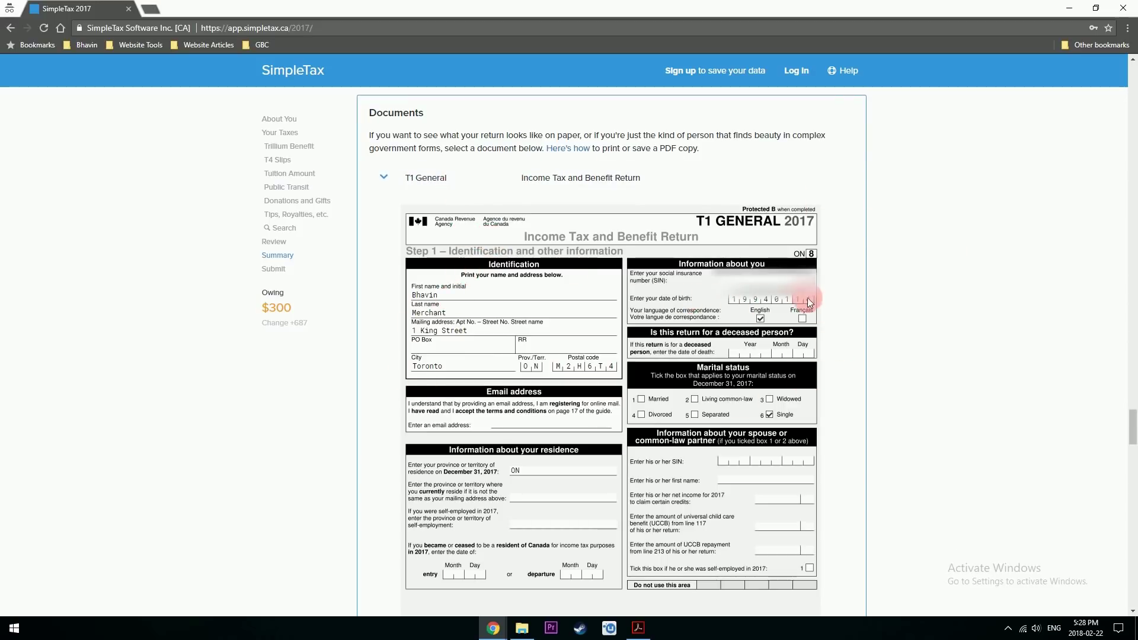
pyautogui.scroll(-20, 764, 400)
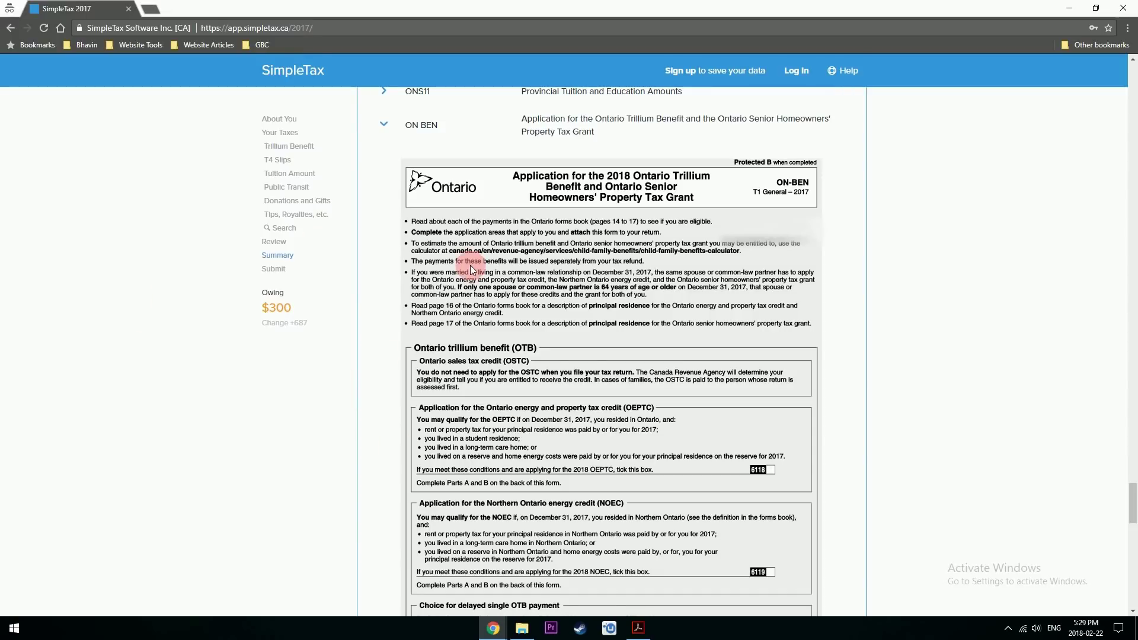
pyautogui.scroll(-20, 471, 265)
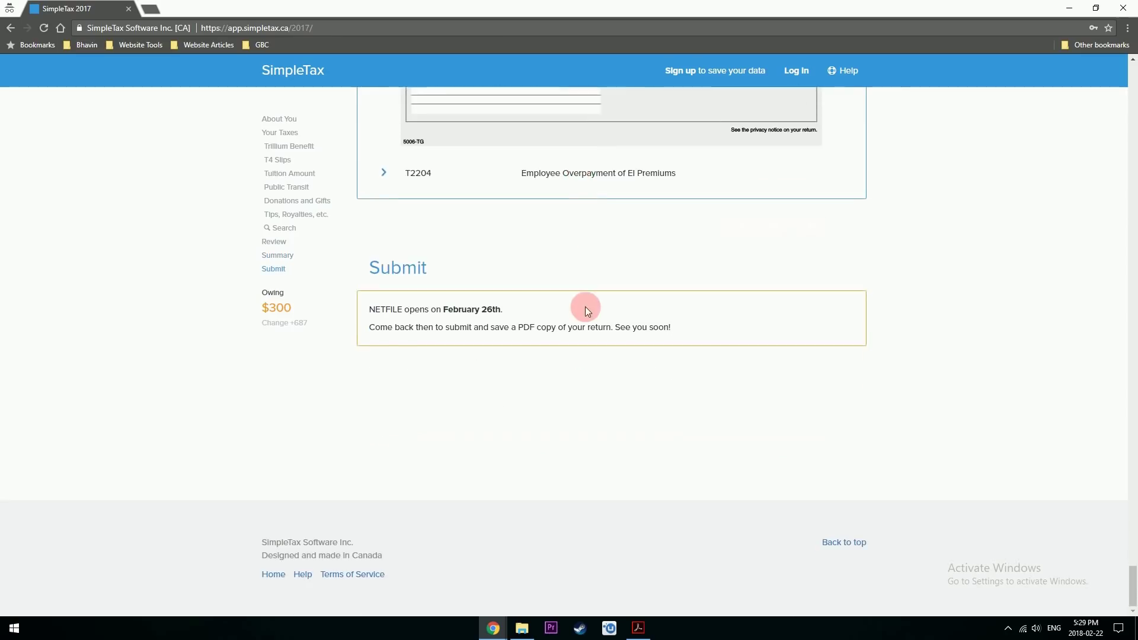